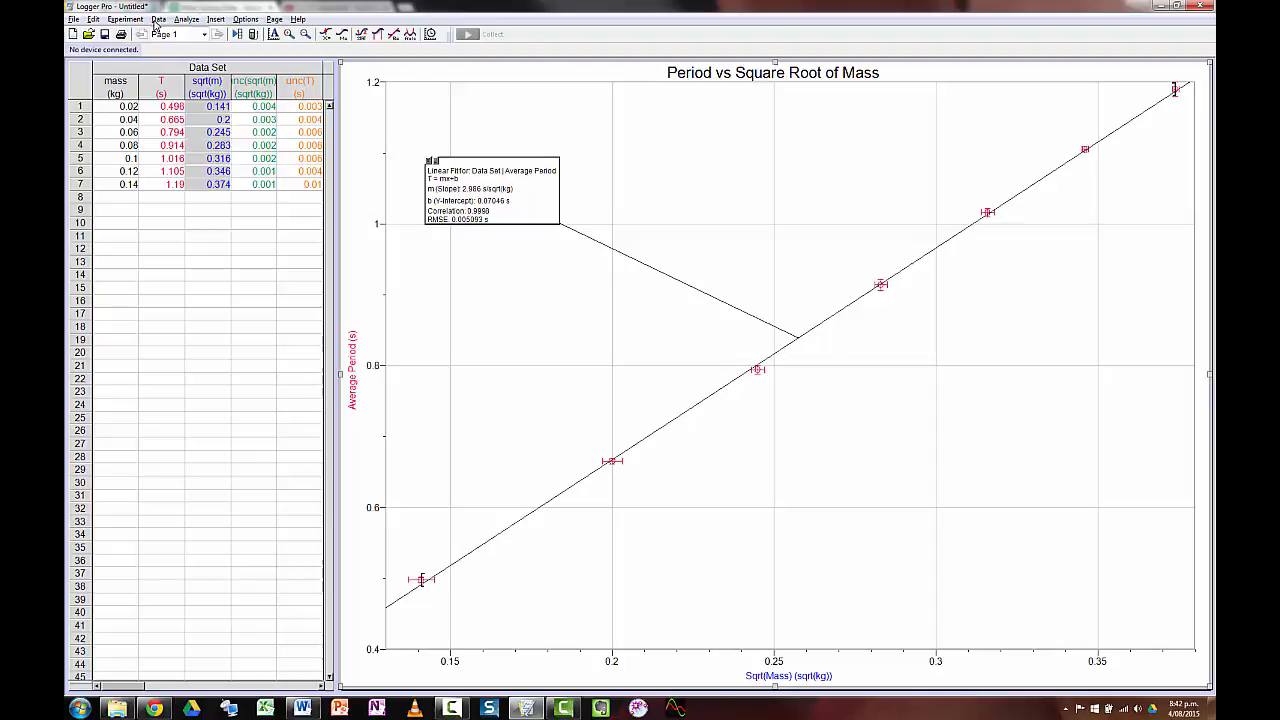
# Open the Curve Fit for the period graph and try an automatic linear mx+b fit.
pyautogui.click(182, 20)
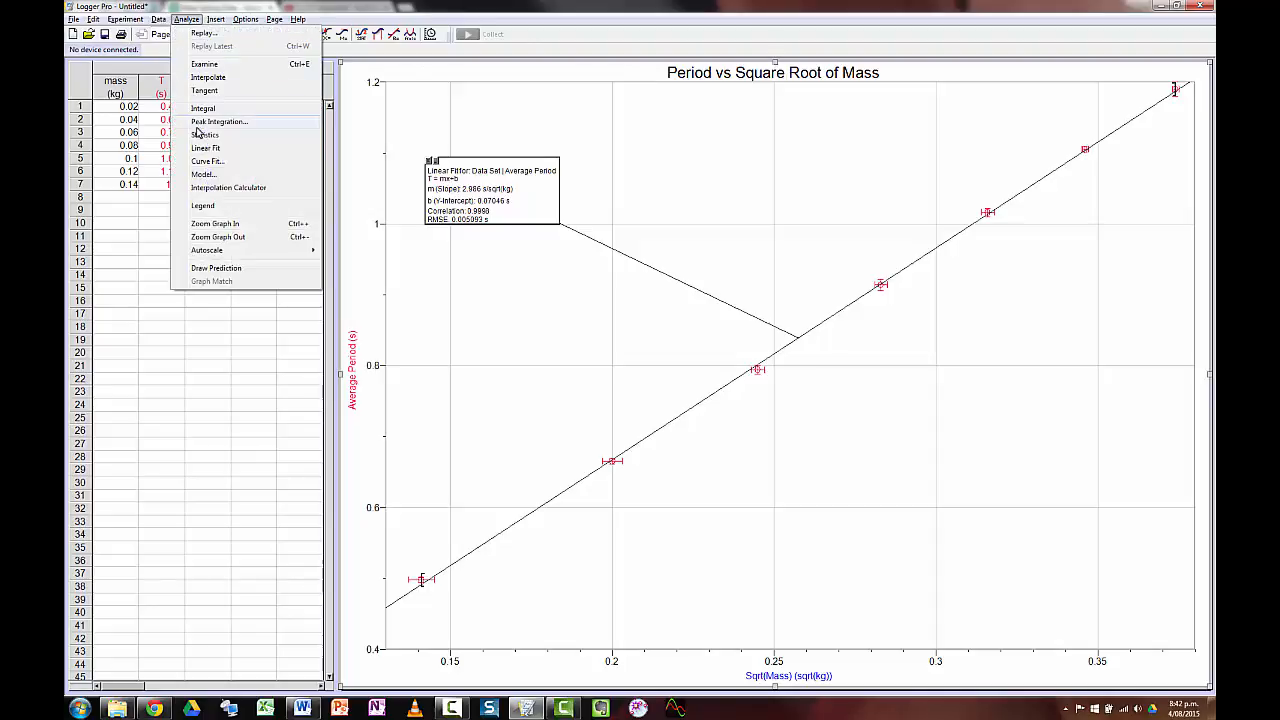
pyautogui.click(206, 161)
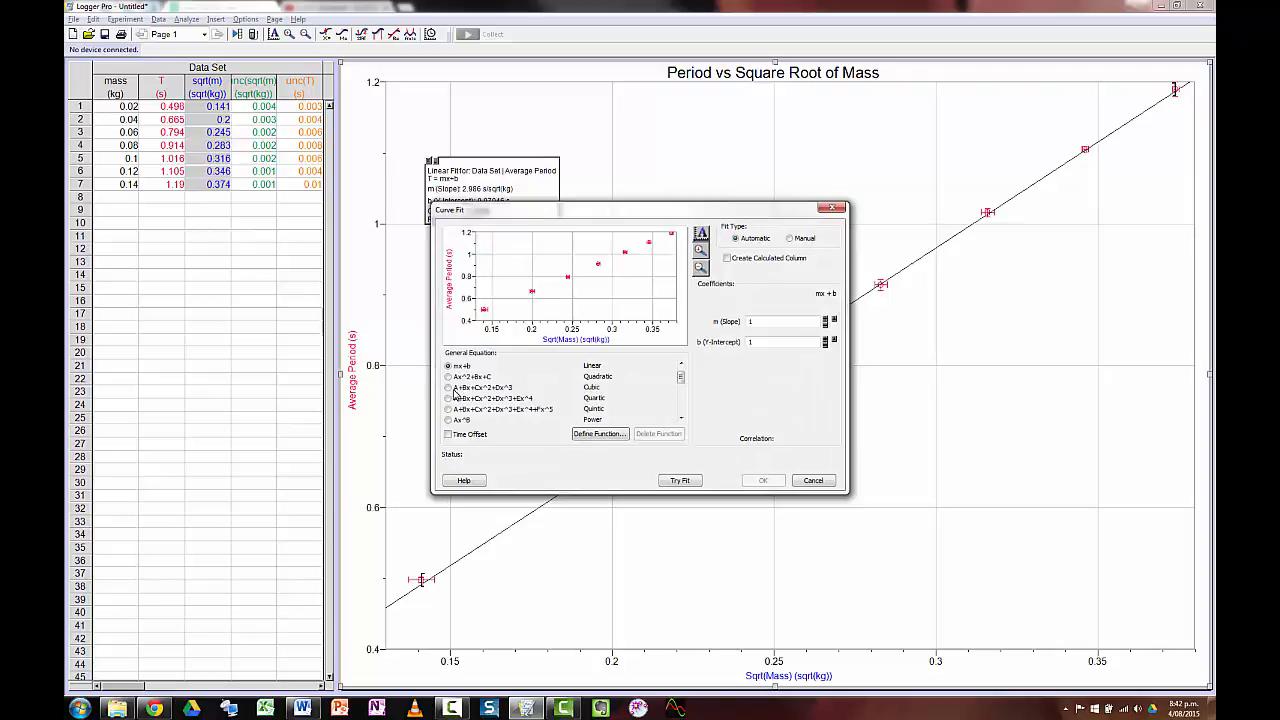
pyautogui.click(680, 481)
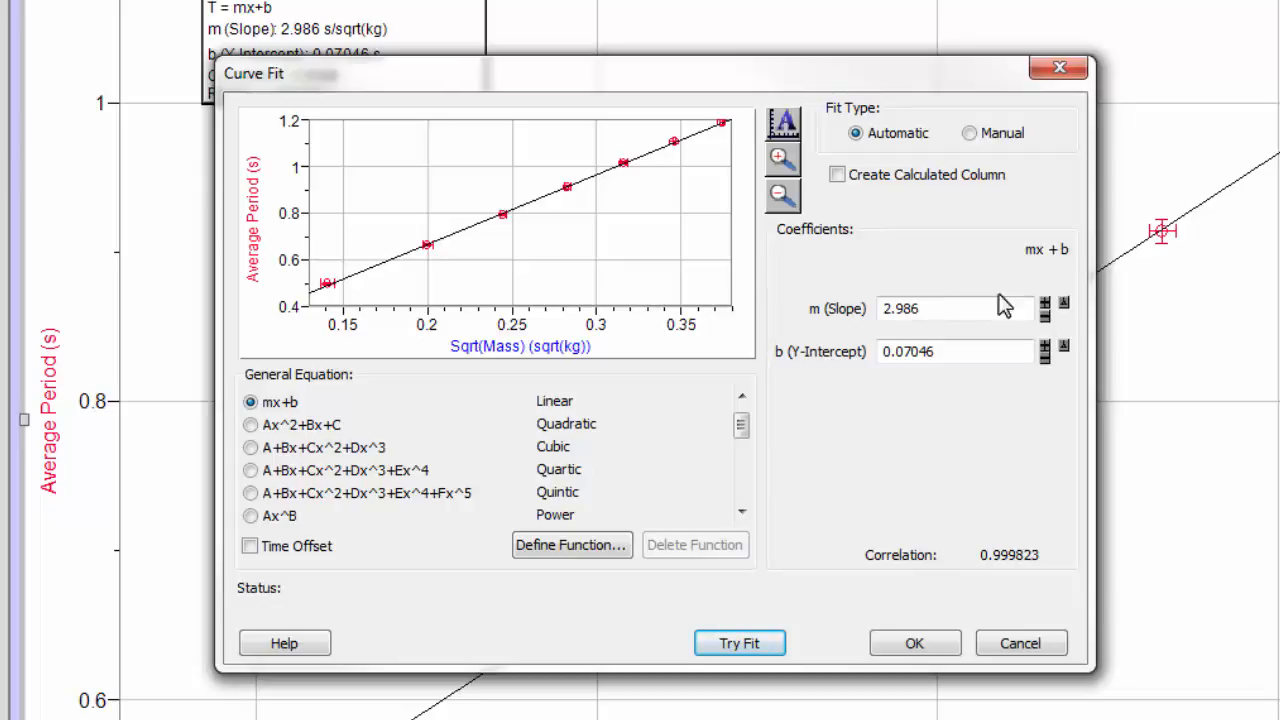
# Set the step size for the slope coefficient m to 0.01.
pyautogui.click(1063, 305)
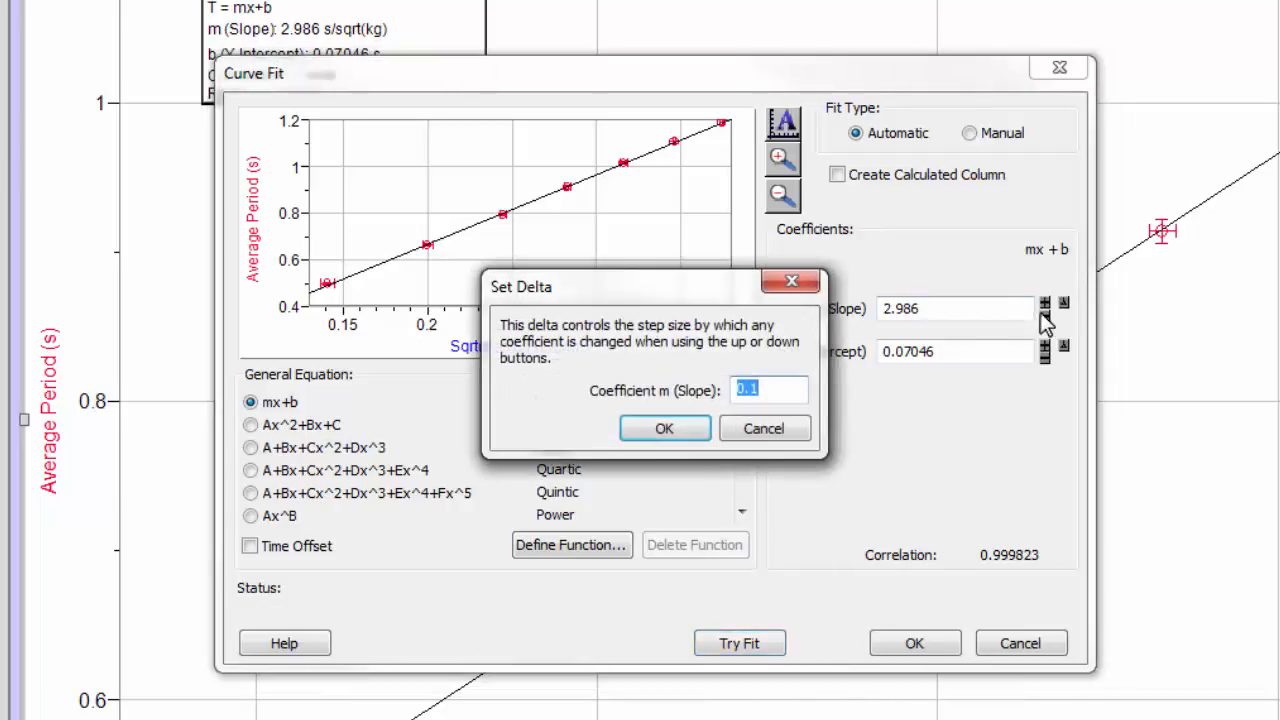
pyautogui.click(751, 390)
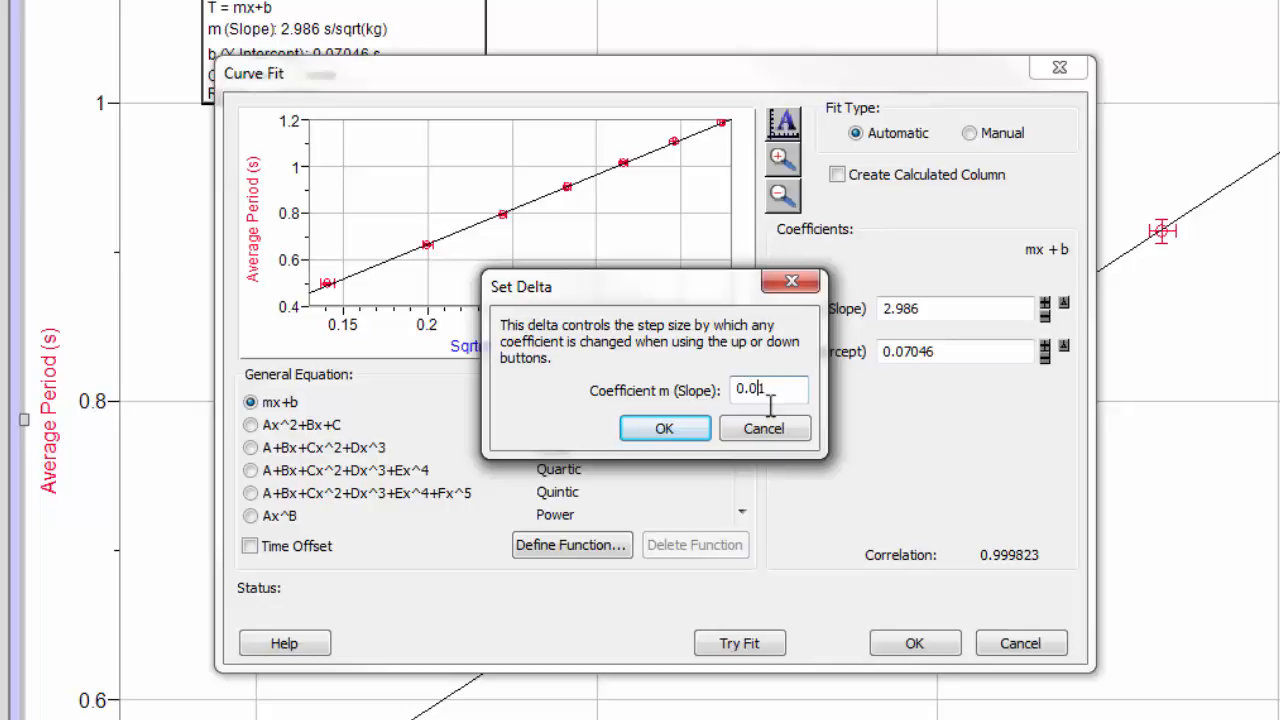
pyautogui.write('0')
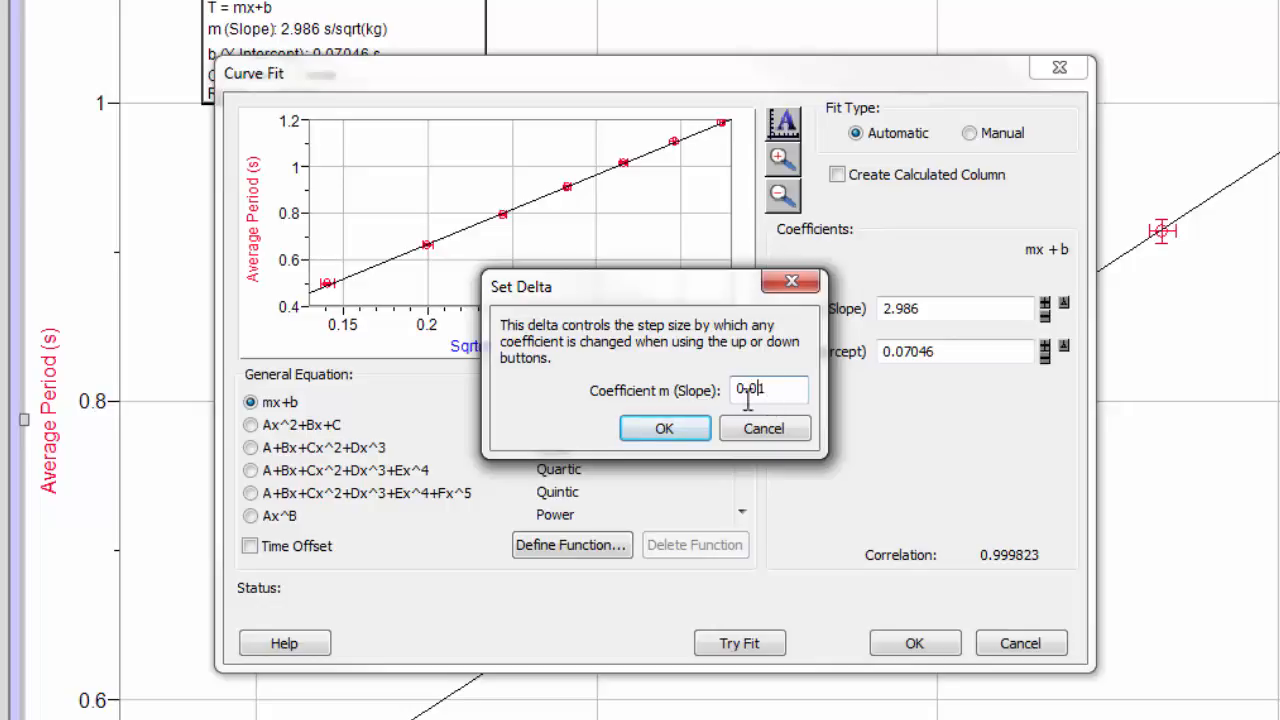
pyautogui.click(664, 430)
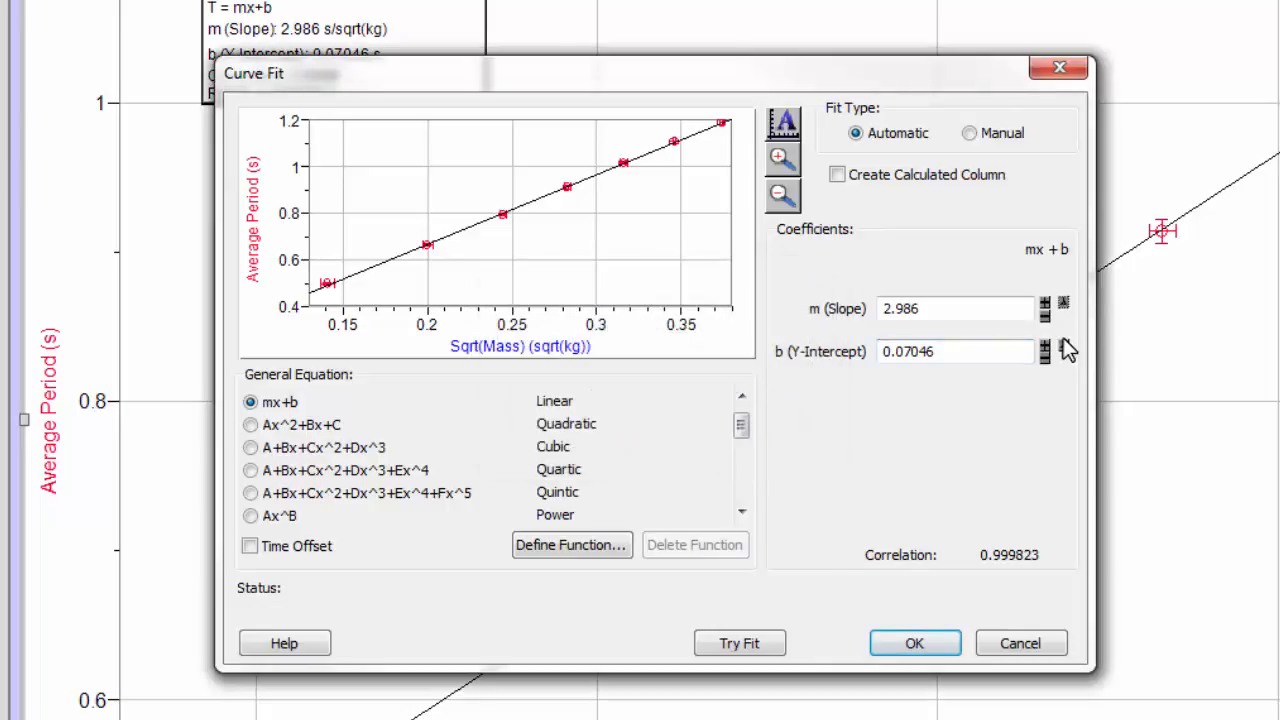
# Set the step size for the y-intercept coefficient b to 0.005.
pyautogui.click(1063, 348)
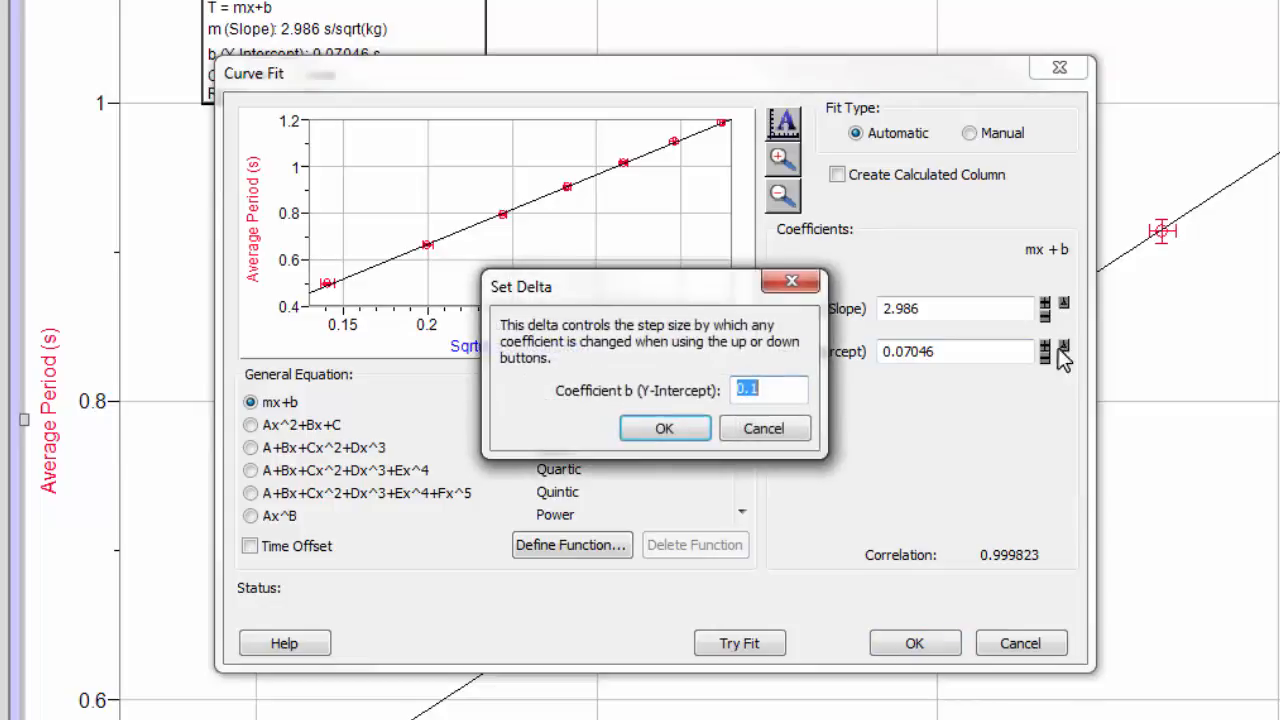
pyautogui.click(751, 390)
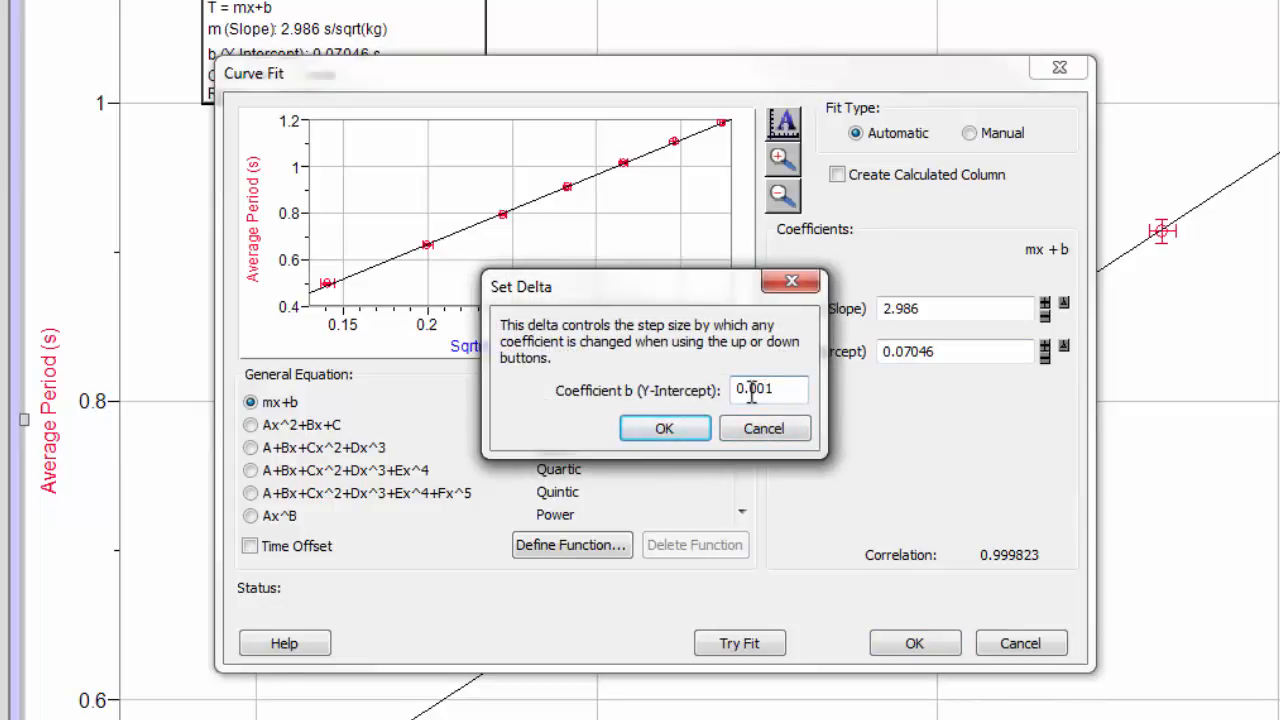
pyautogui.press('BackSpace')
pyautogui.press('BackSpace')
pyautogui.write('5')
pyautogui.click(670, 432)
# Increase the fit's slope in increments to 3.066 to make the line steeper.
pyautogui.click(890, 360)
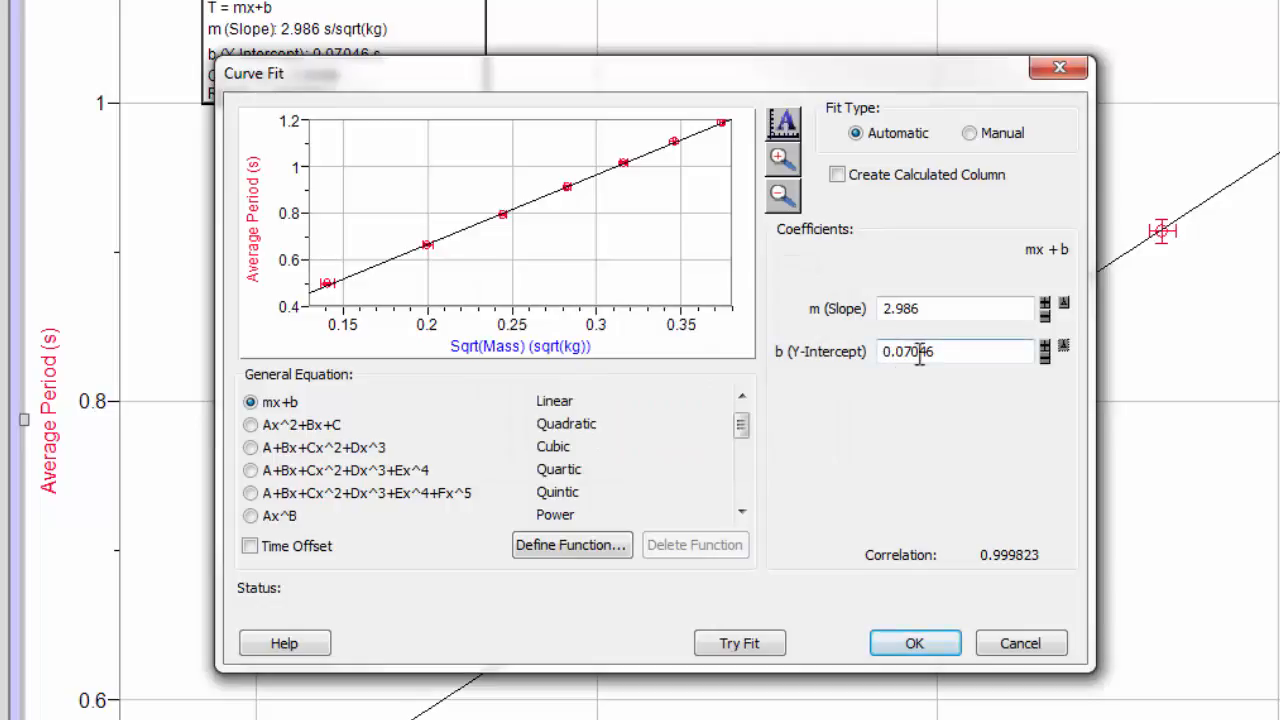
pyautogui.click(897, 309)
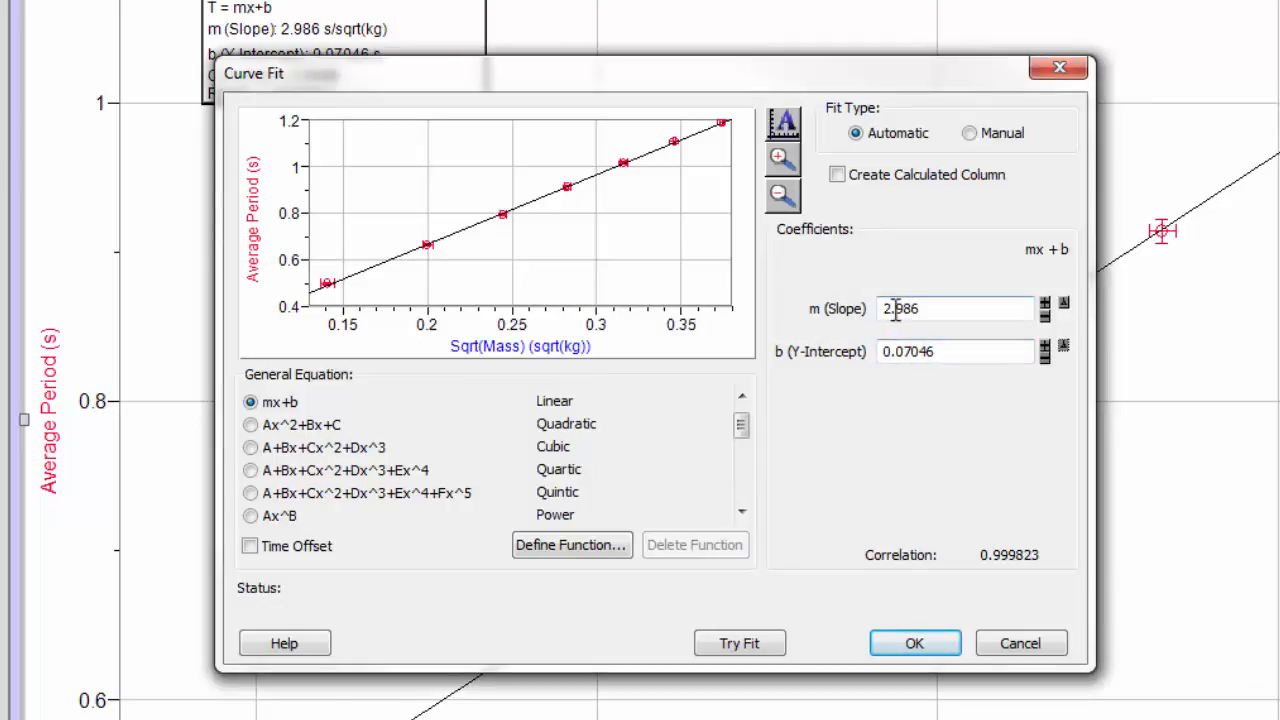
pyautogui.click(1045, 302)
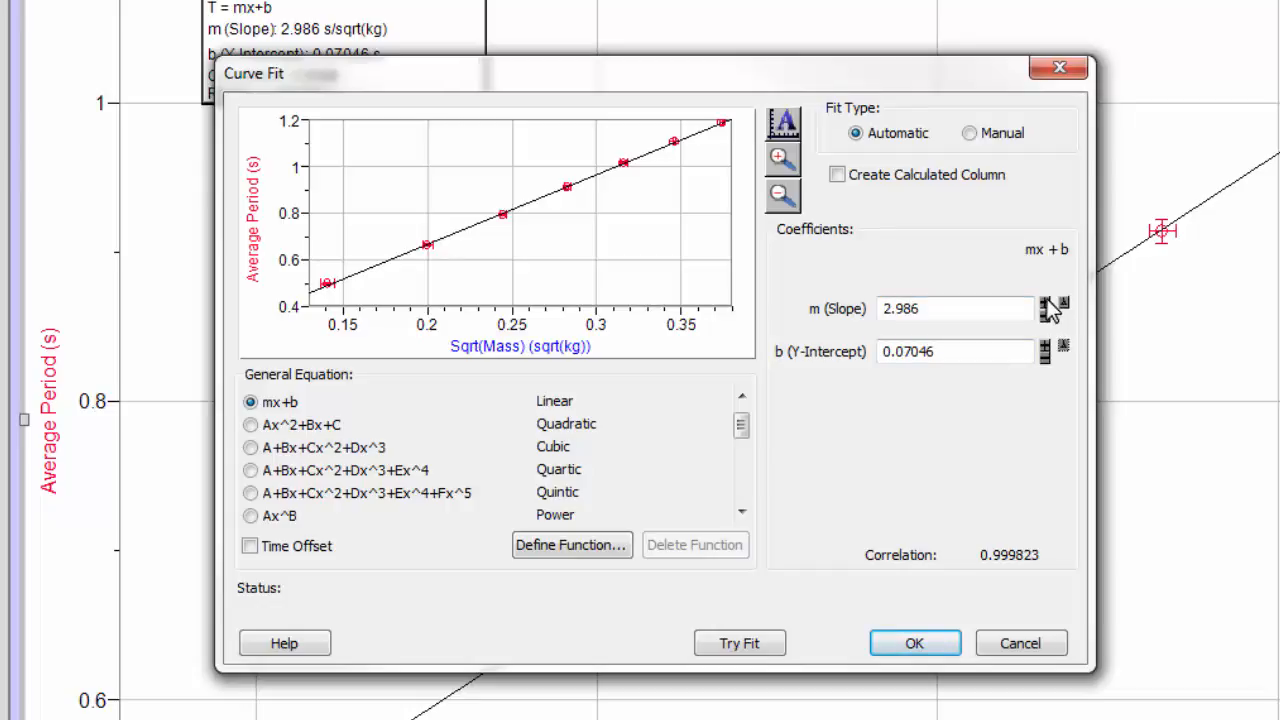
pyautogui.click(1045, 302)
pyautogui.click(1045, 302)
pyautogui.click(1045, 302)
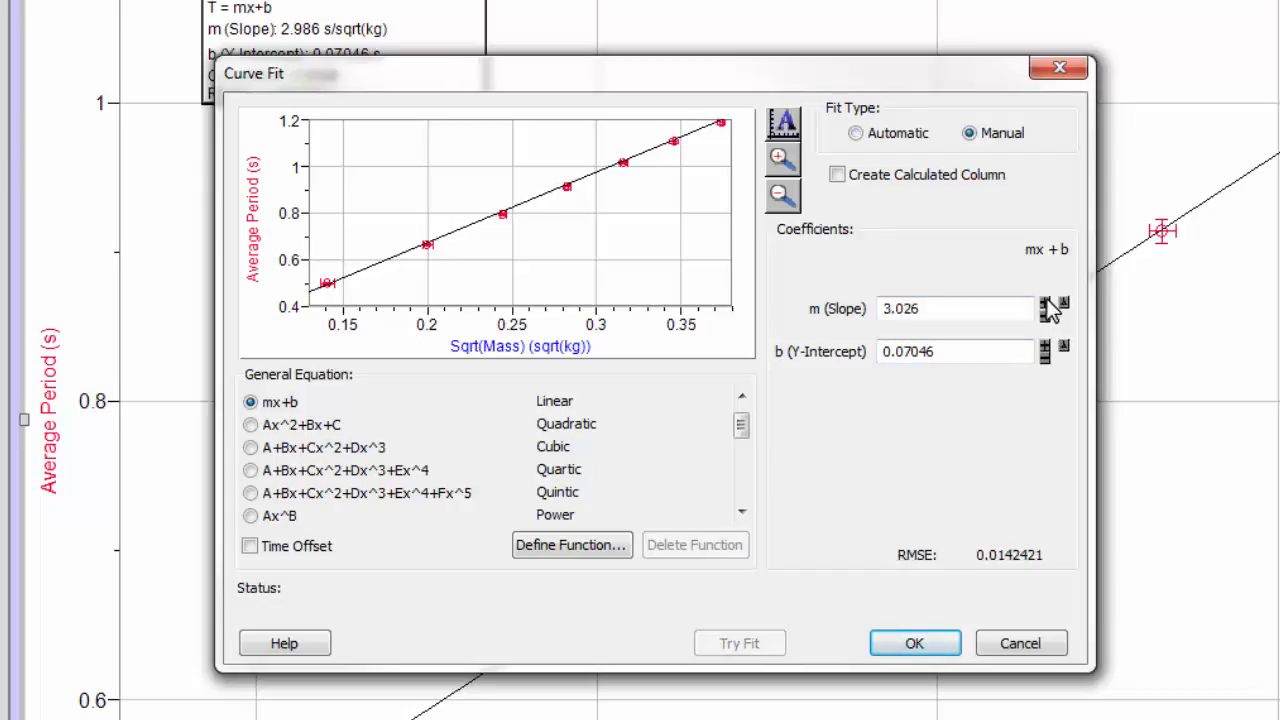
pyautogui.click(1045, 302)
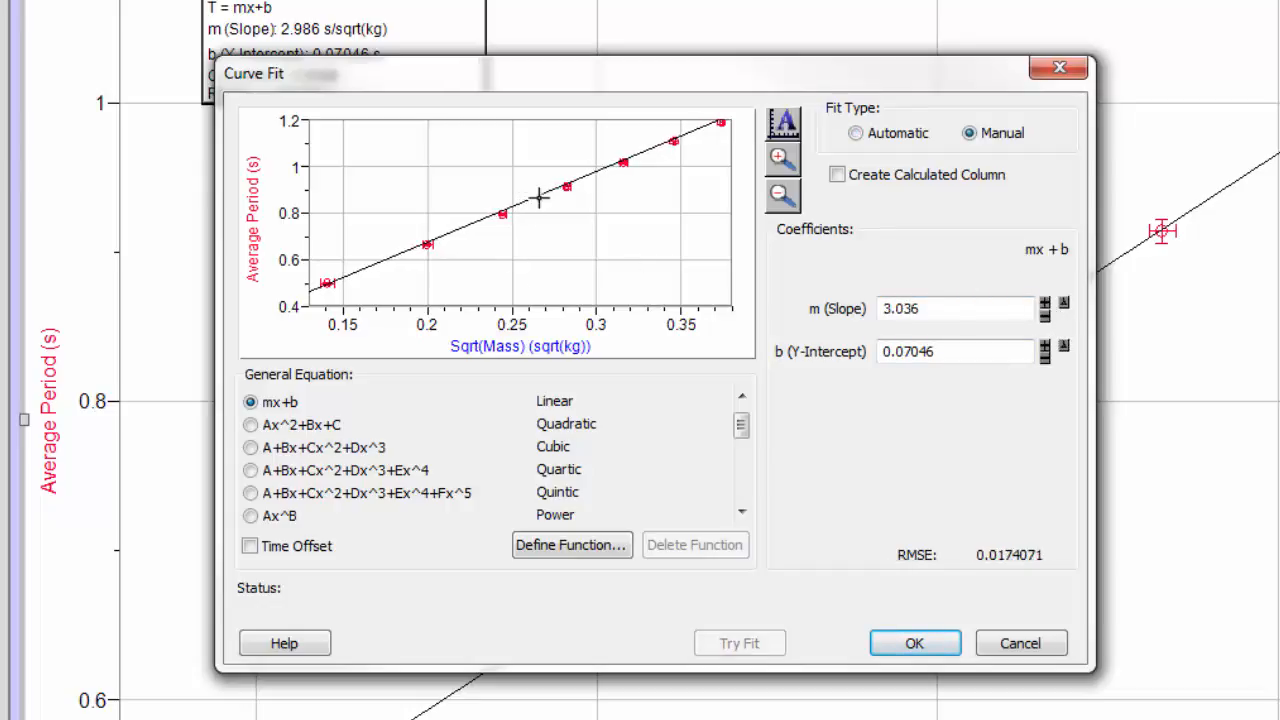
pyautogui.click(1044, 302)
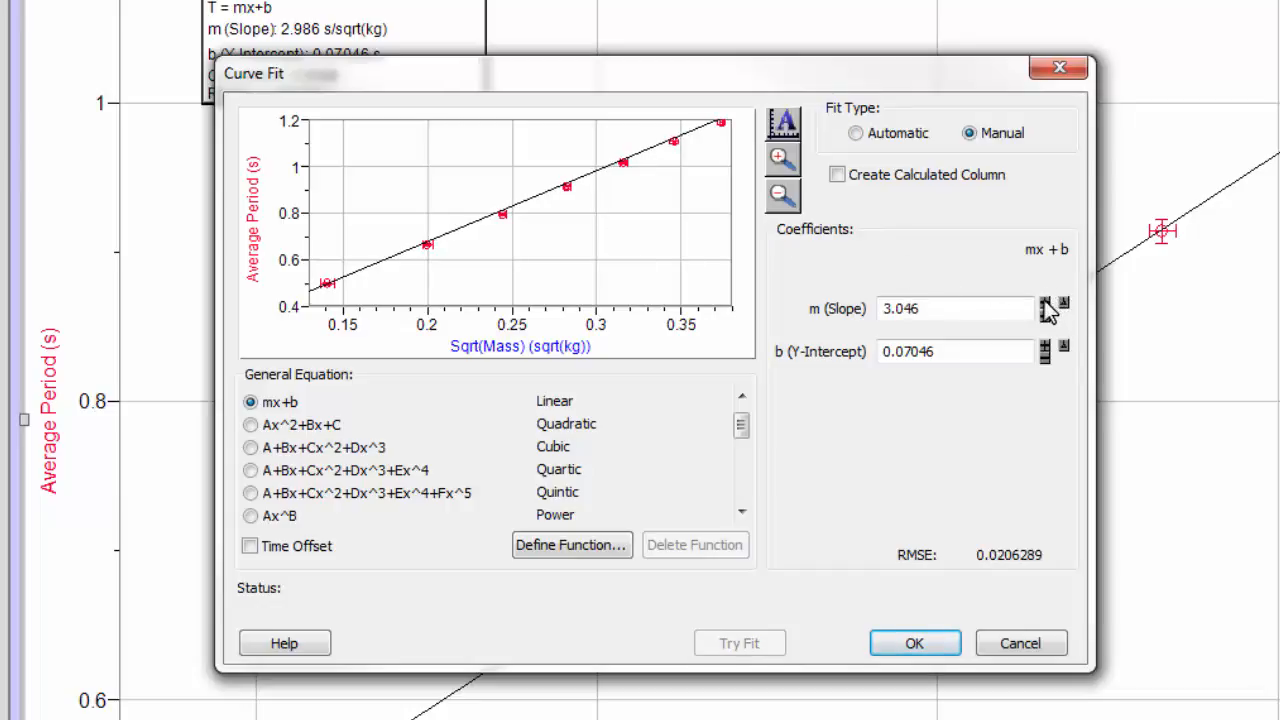
pyautogui.click(1044, 302)
pyautogui.click(1044, 302)
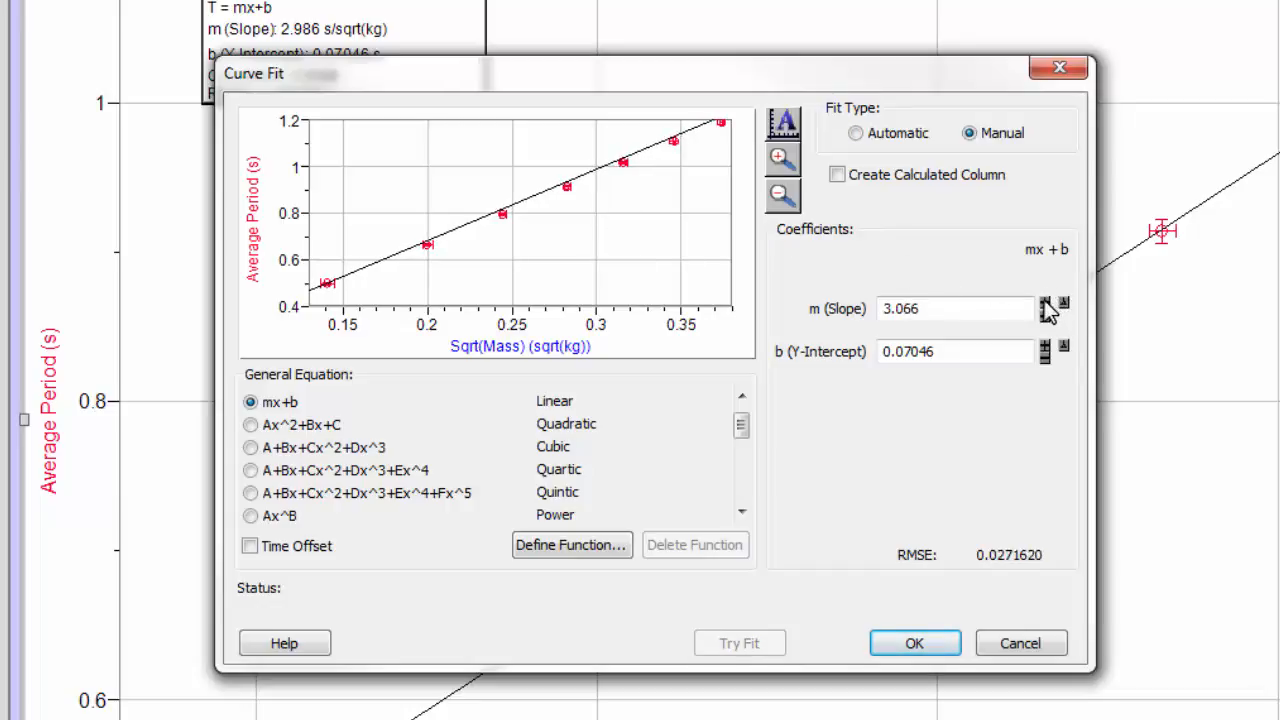
# Decrease the fit's y-intercept in increments to 0.04046 to shift the line down.
pyautogui.click(1044, 356)
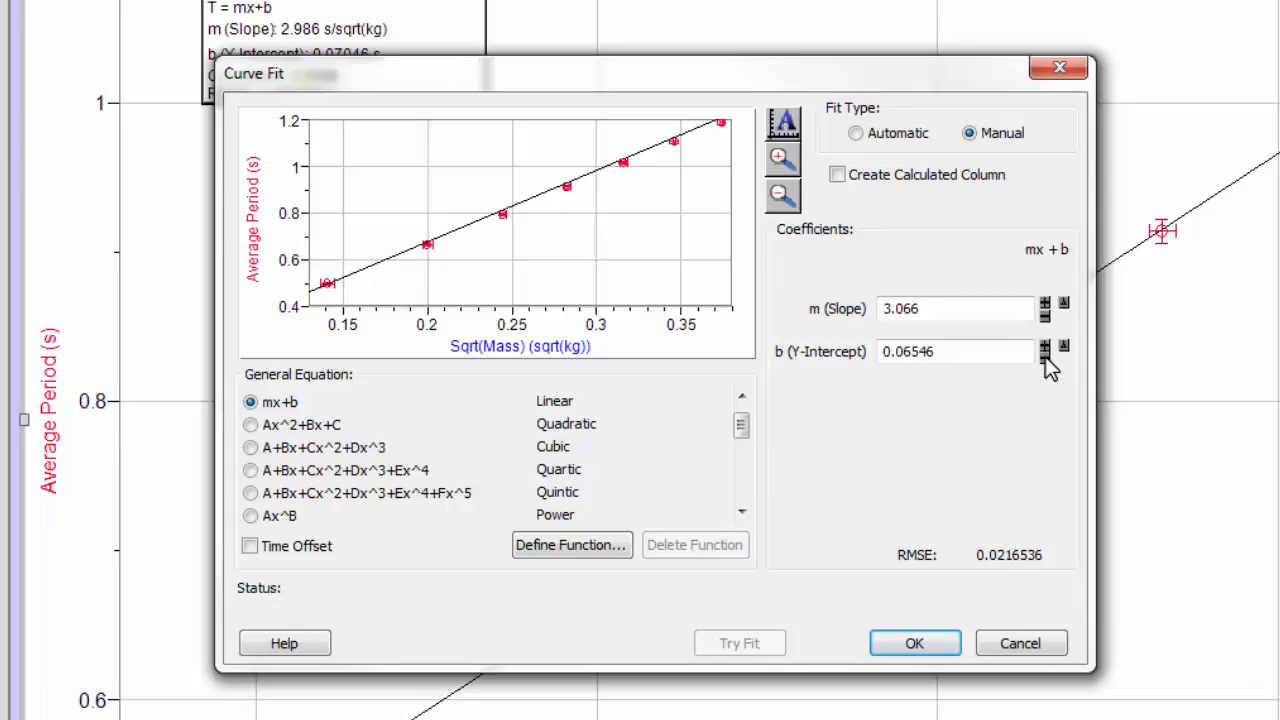
pyautogui.click(1044, 356)
pyautogui.click(1044, 356)
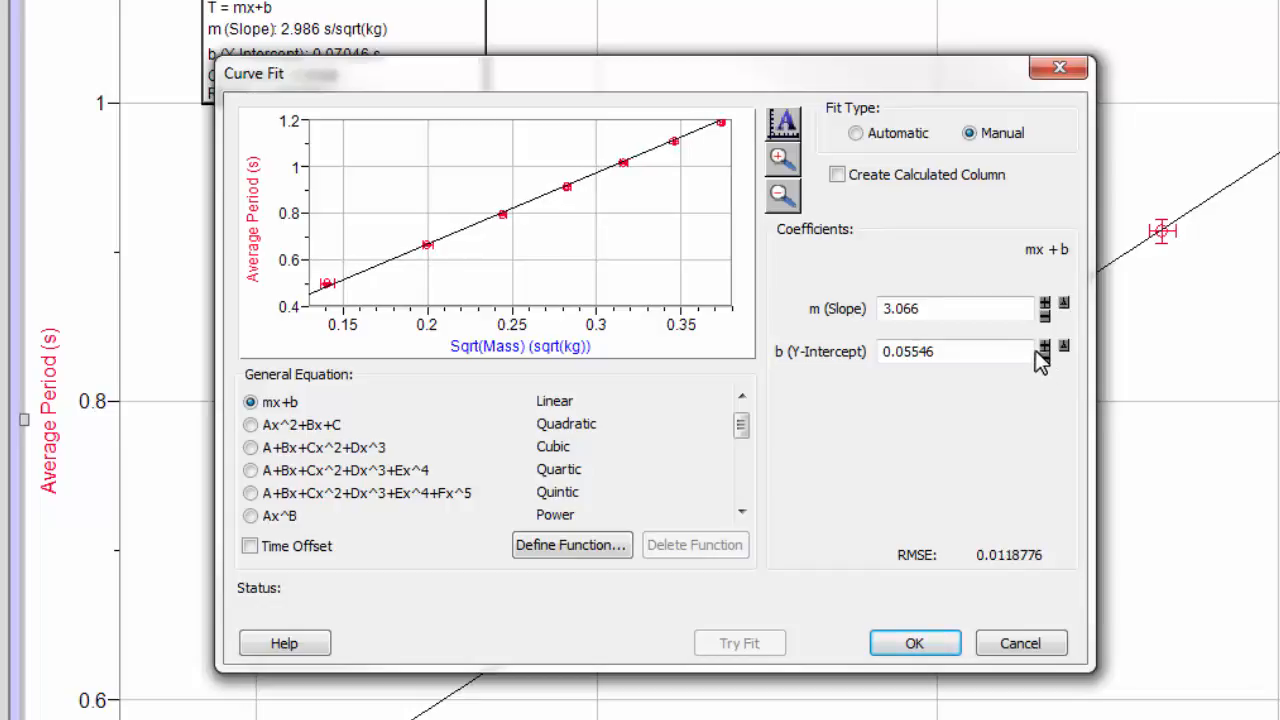
pyautogui.click(1044, 356)
pyautogui.click(1044, 356)
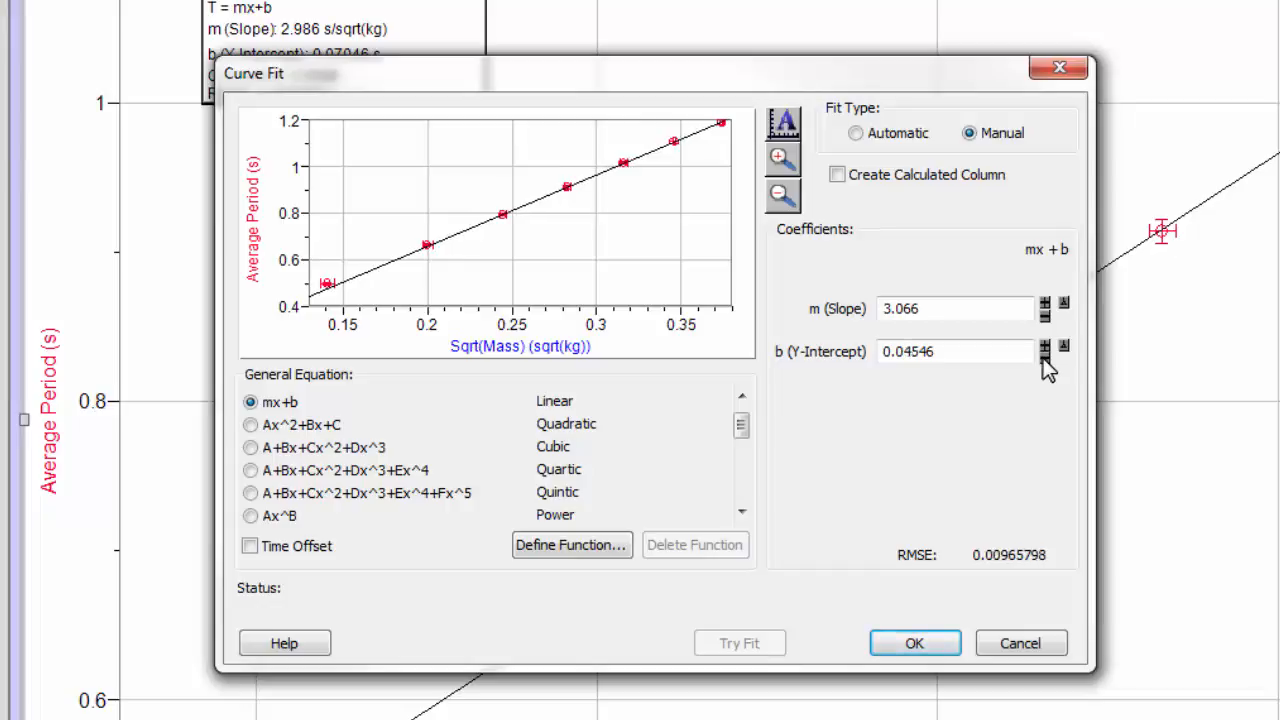
pyautogui.click(1044, 356)
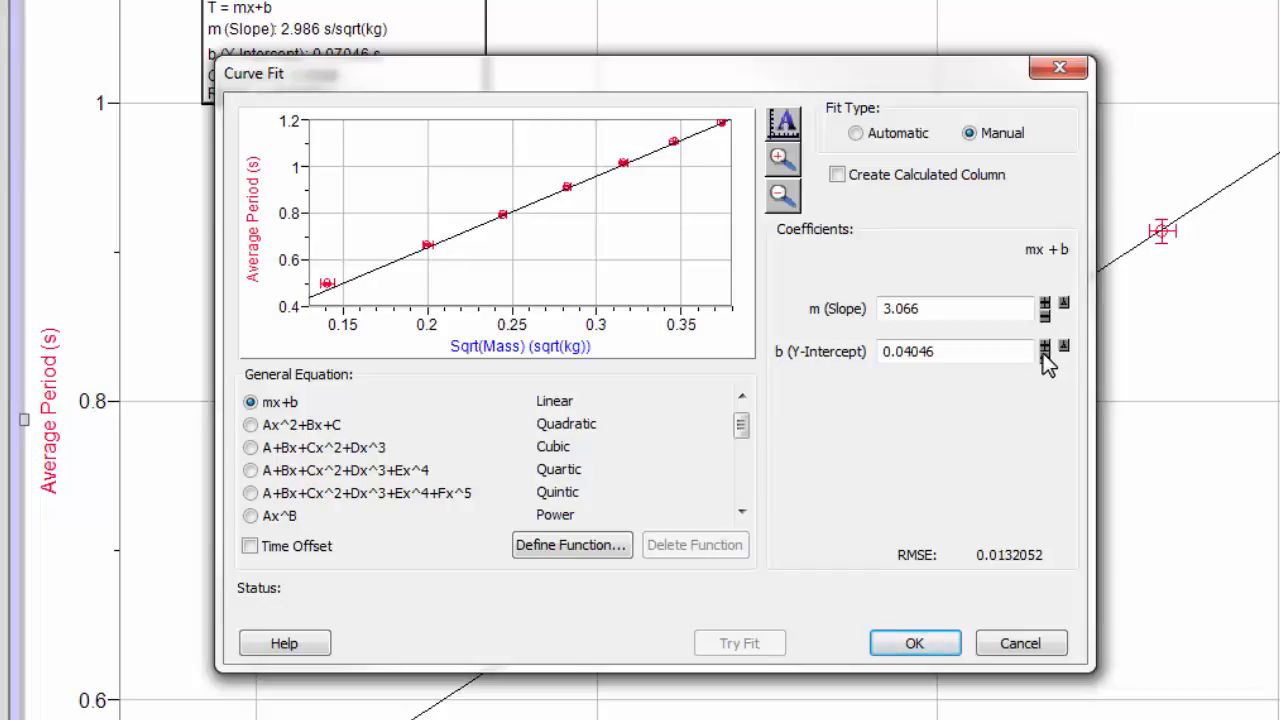
# Raise the slope to 3.116, lower the y-intercept to 0.03546, and add the manual fit to the graph.
pyautogui.click(1044, 302)
pyautogui.click(1044, 302)
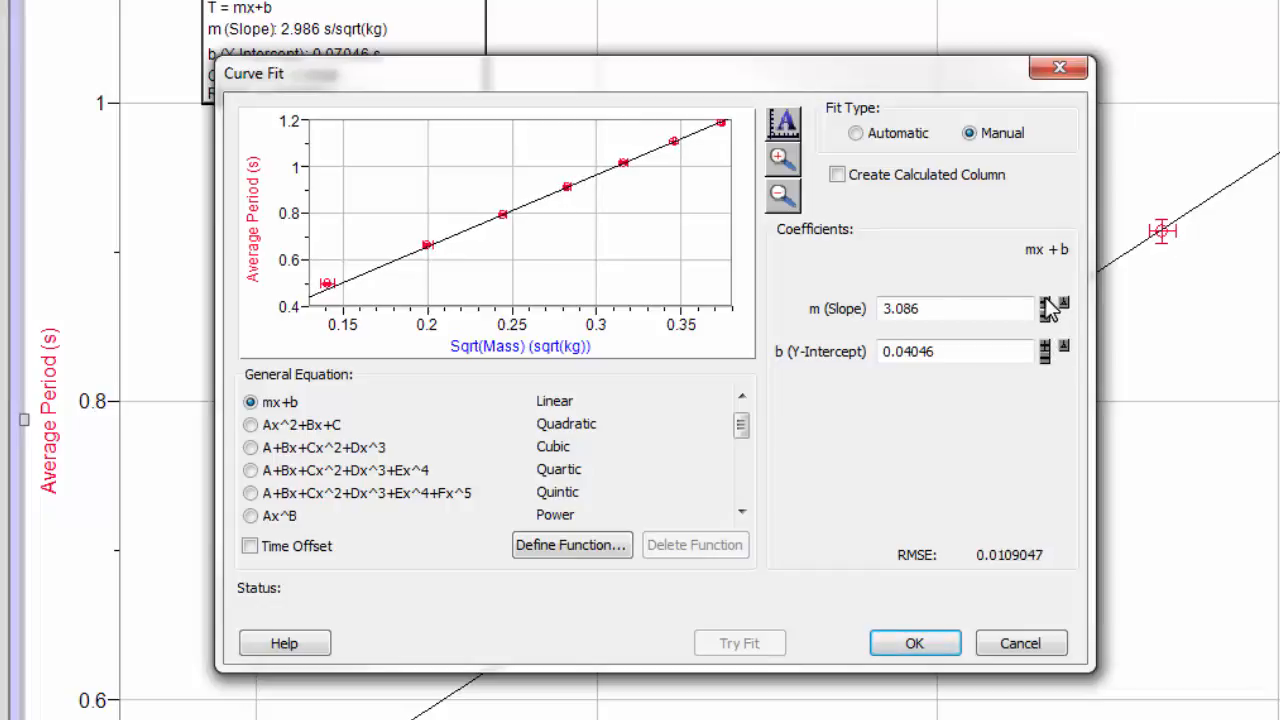
pyautogui.click(1044, 302)
pyautogui.click(1044, 302)
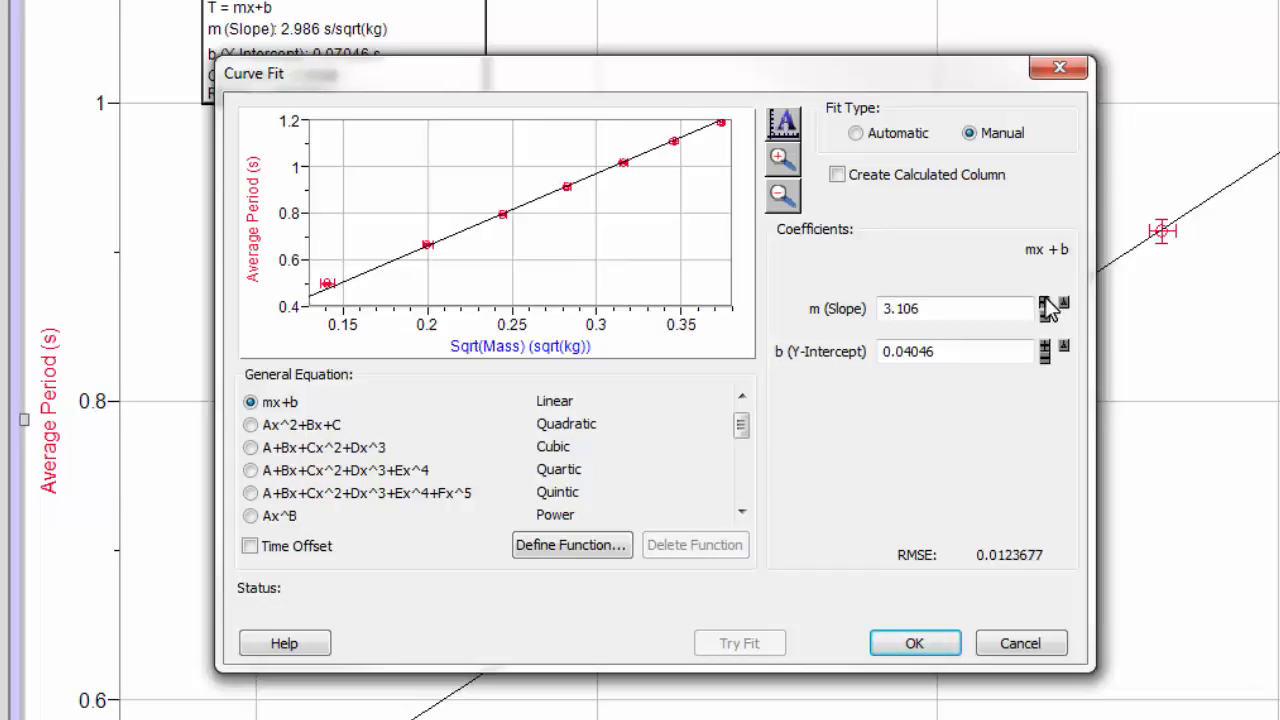
pyautogui.click(1044, 302)
pyautogui.click(1045, 357)
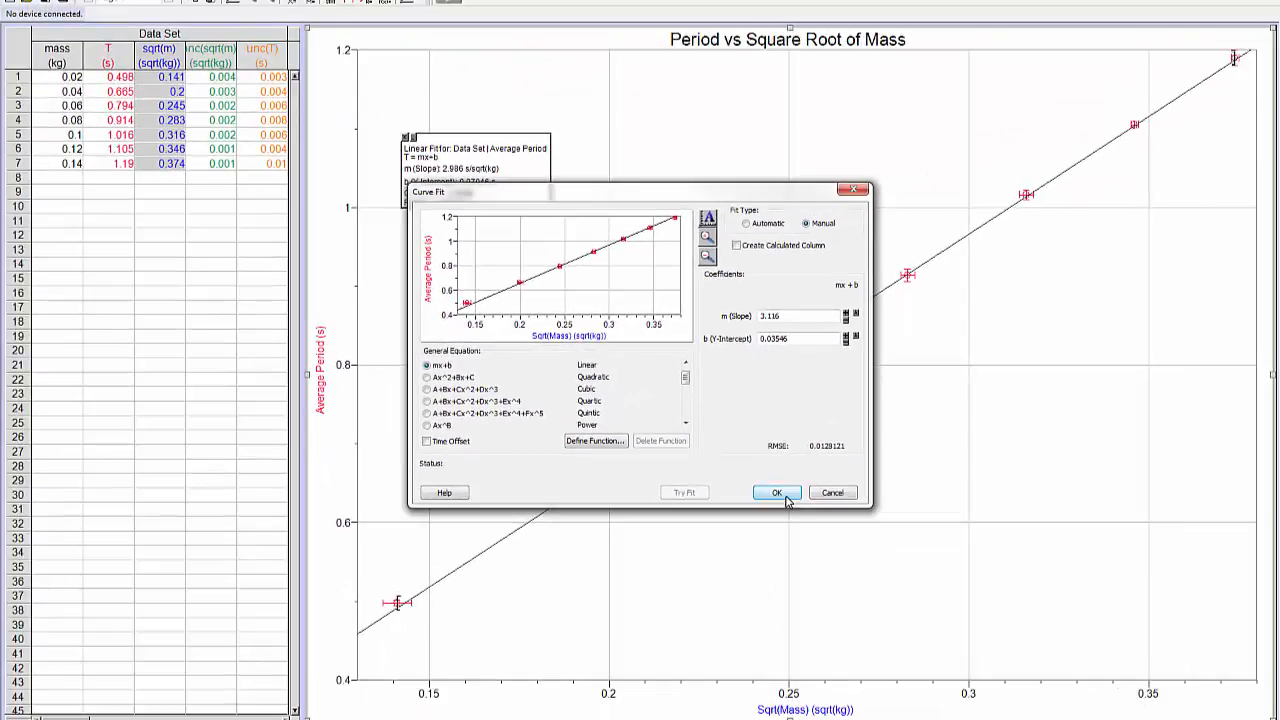
pyautogui.click(864, 588)
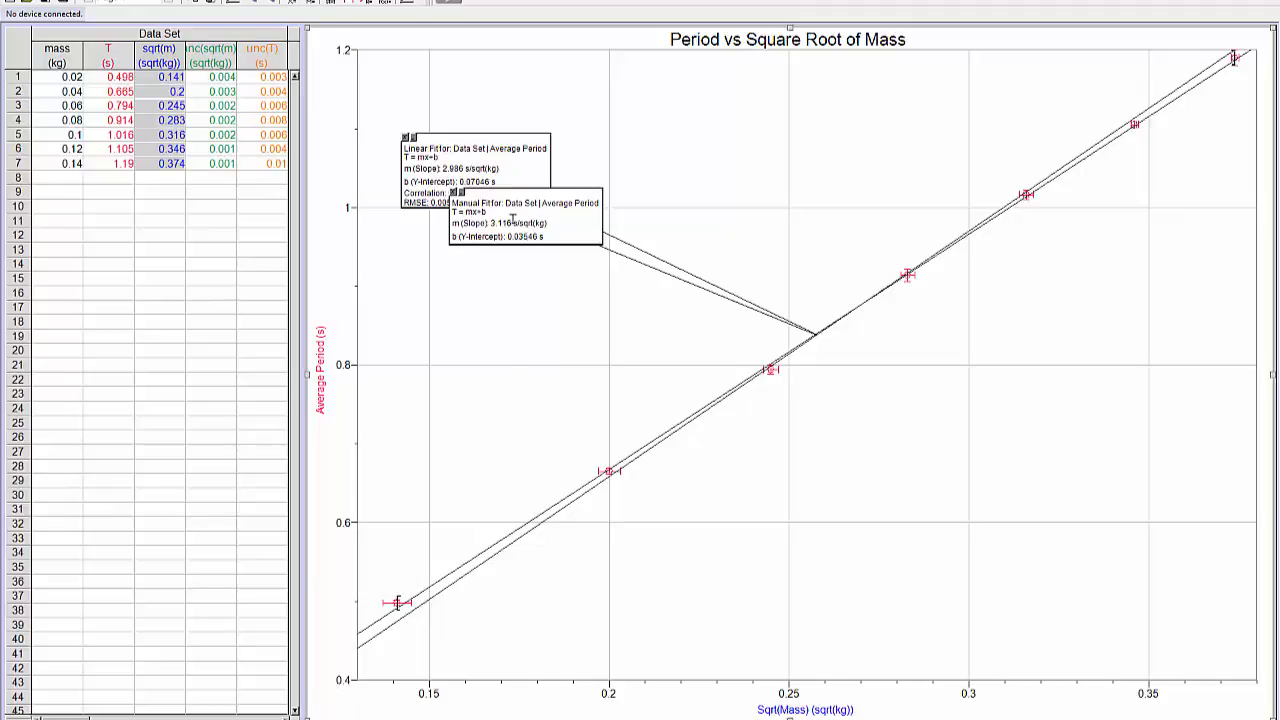
# Set the slope in the manual fit's info box to 3.11.
pyautogui.doubleClick(513, 222)
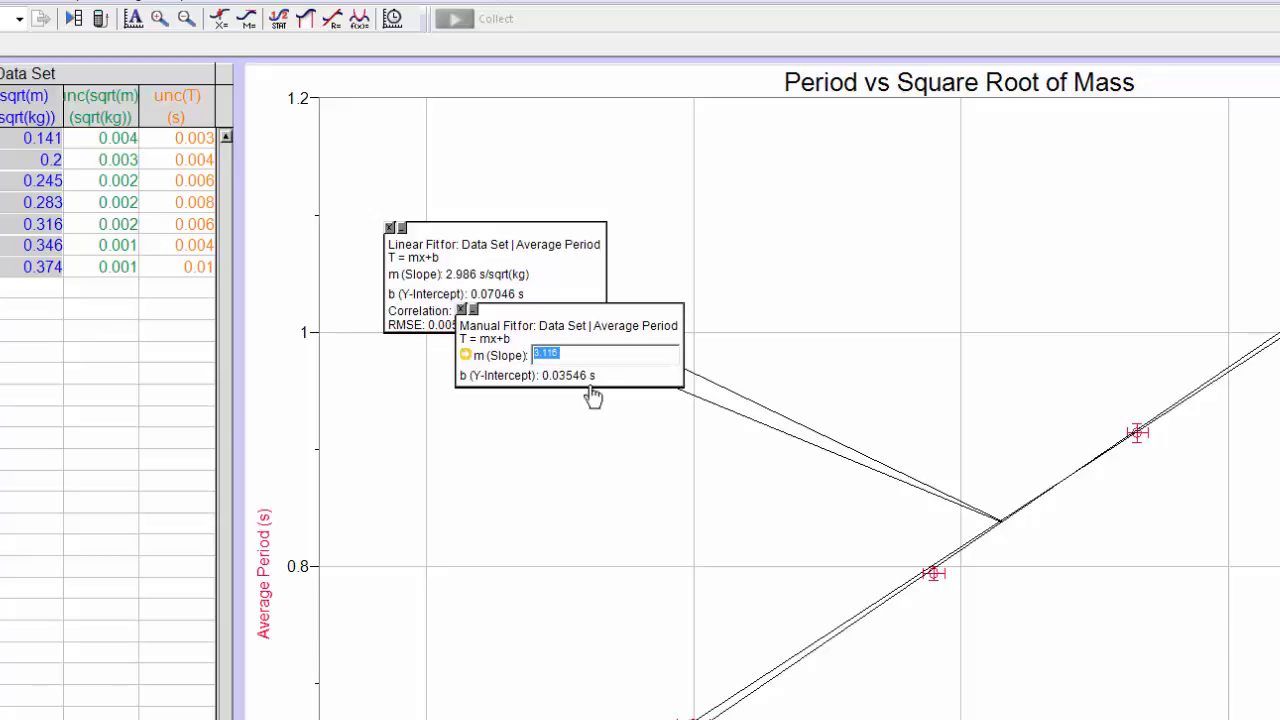
pyautogui.click(561, 353)
pyautogui.write('3.11')
pyautogui.press('Return')
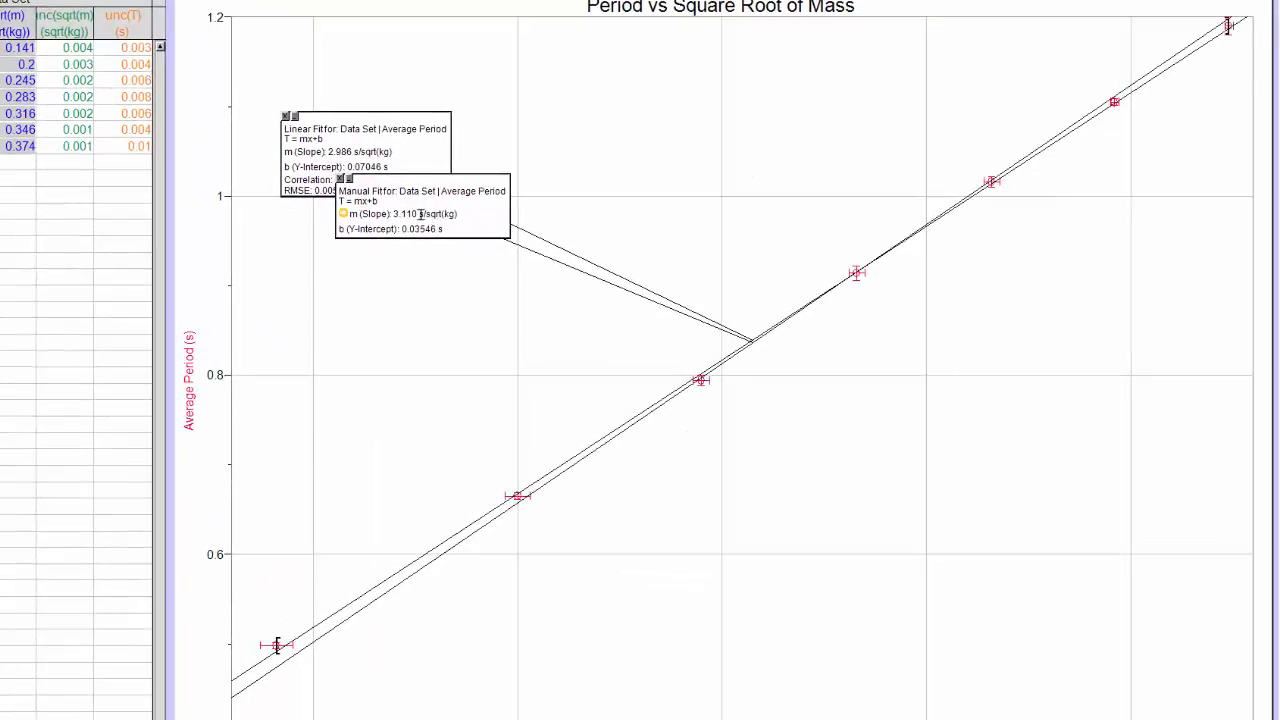
# Set the manual fit's slope to 3.080 and y-intercept to 0.048, and place its info box below the line, just under the 0.8 s gridline.
pyautogui.click(419, 214)
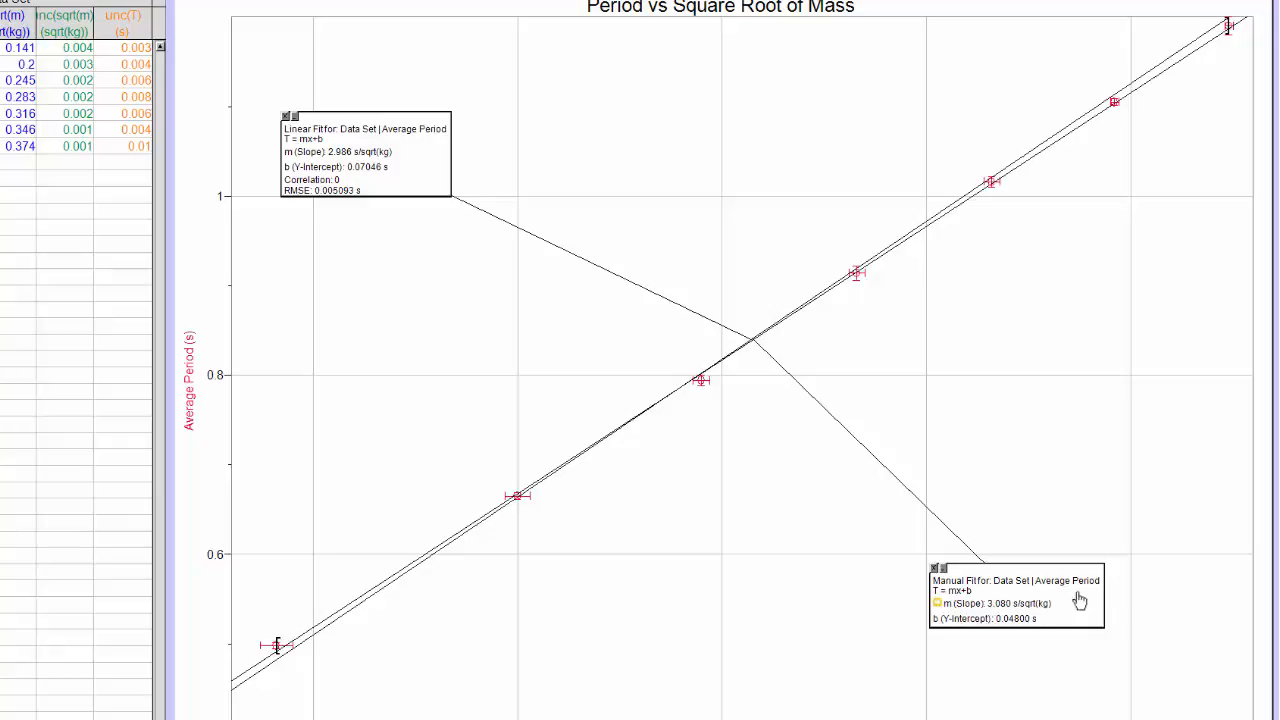
pyautogui.moveTo(1074, 584)
pyautogui.mouseDown()
pyautogui.moveTo(1091, 467)
pyautogui.moveTo(1083, 420)
pyautogui.mouseUp()
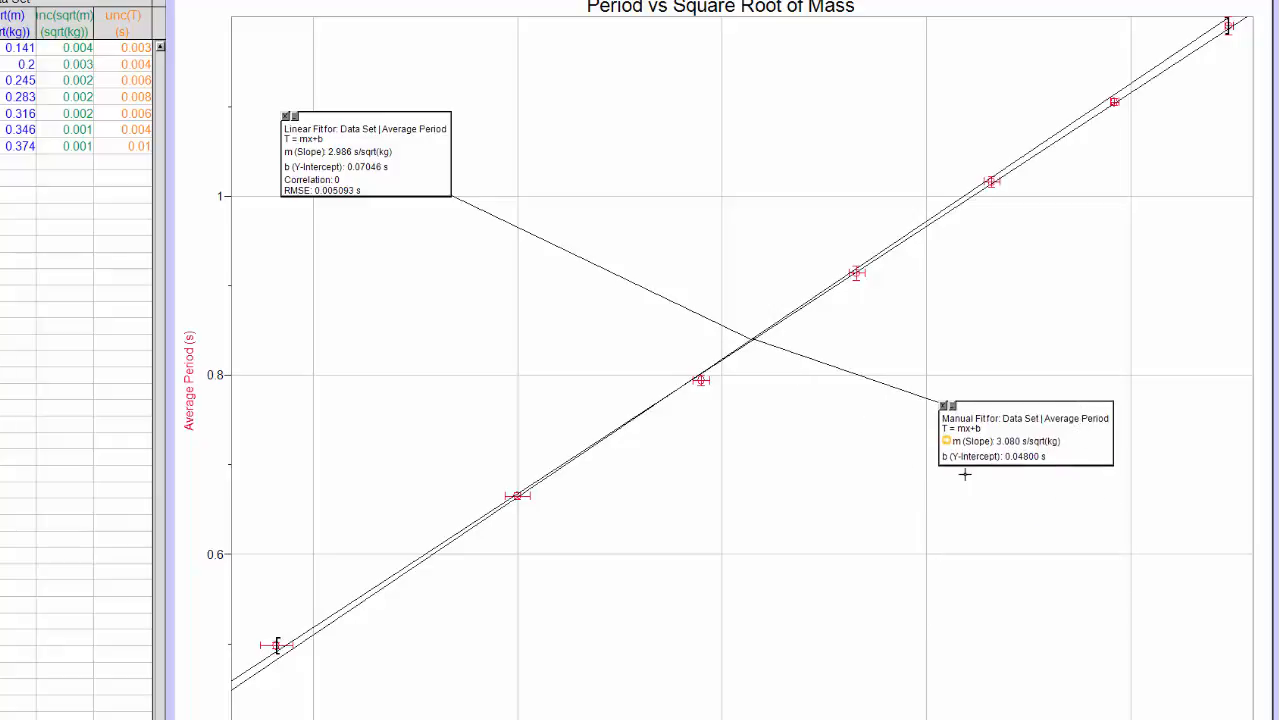
# Change the manual fit's text color to violet in its appearance options and apply the settings.
pyautogui.doubleClick(957, 436)
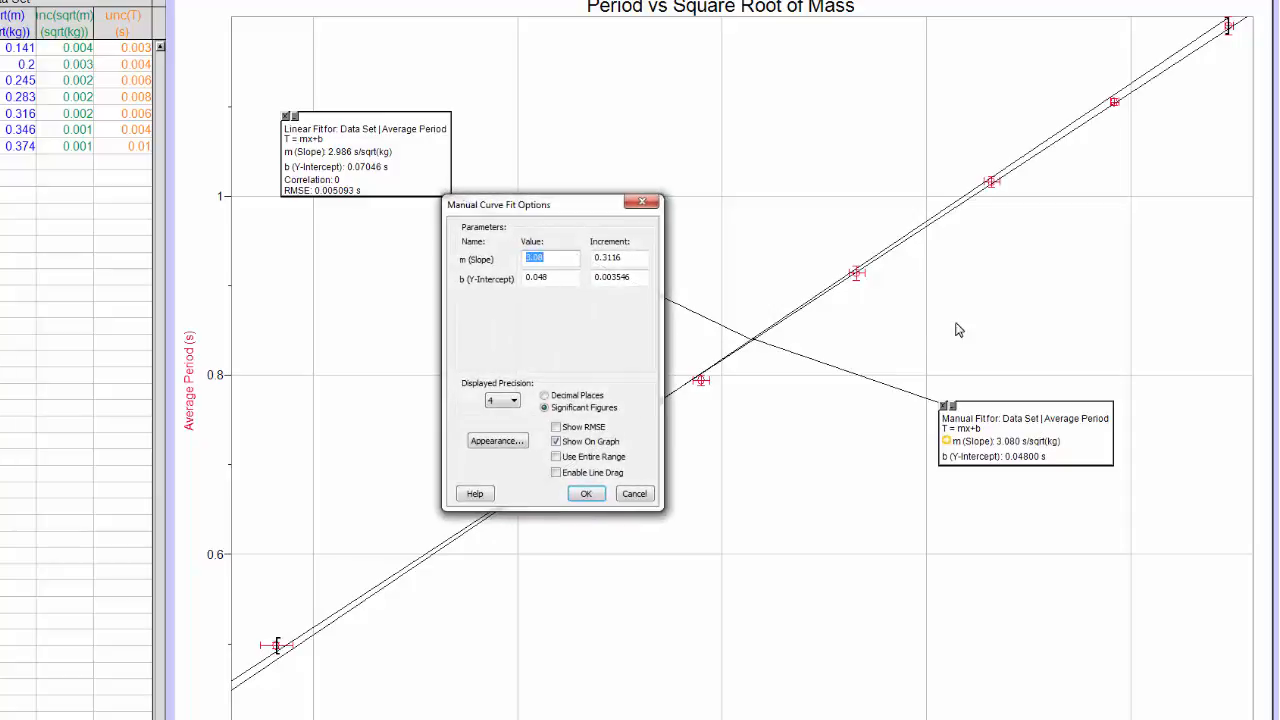
pyautogui.click(505, 448)
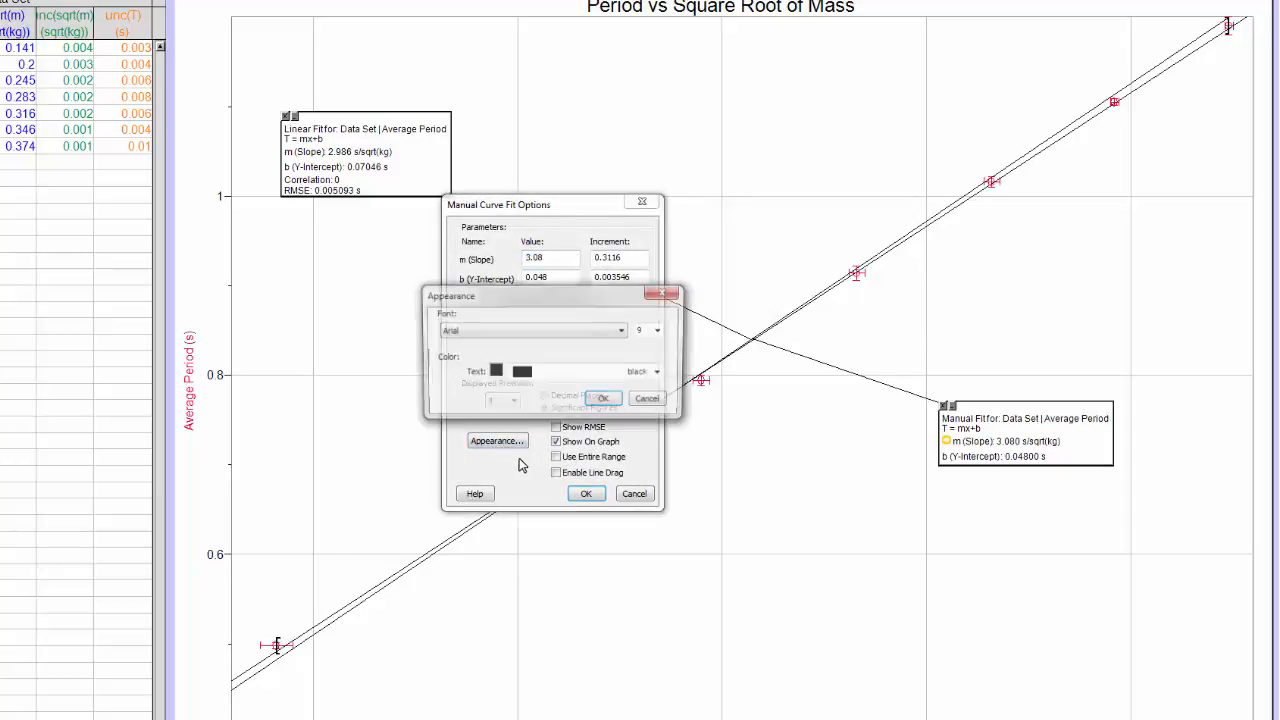
pyautogui.click(659, 372)
pyautogui.scroll(-3, 594, 471)
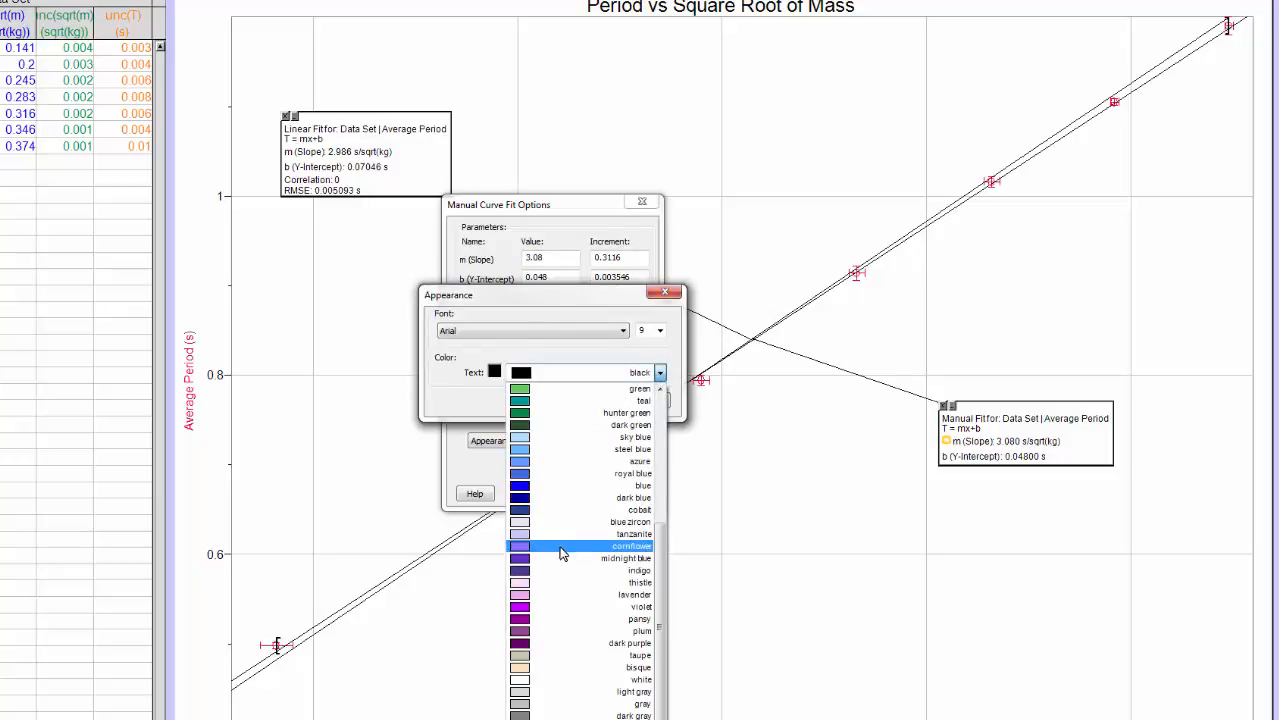
pyautogui.click(565, 606)
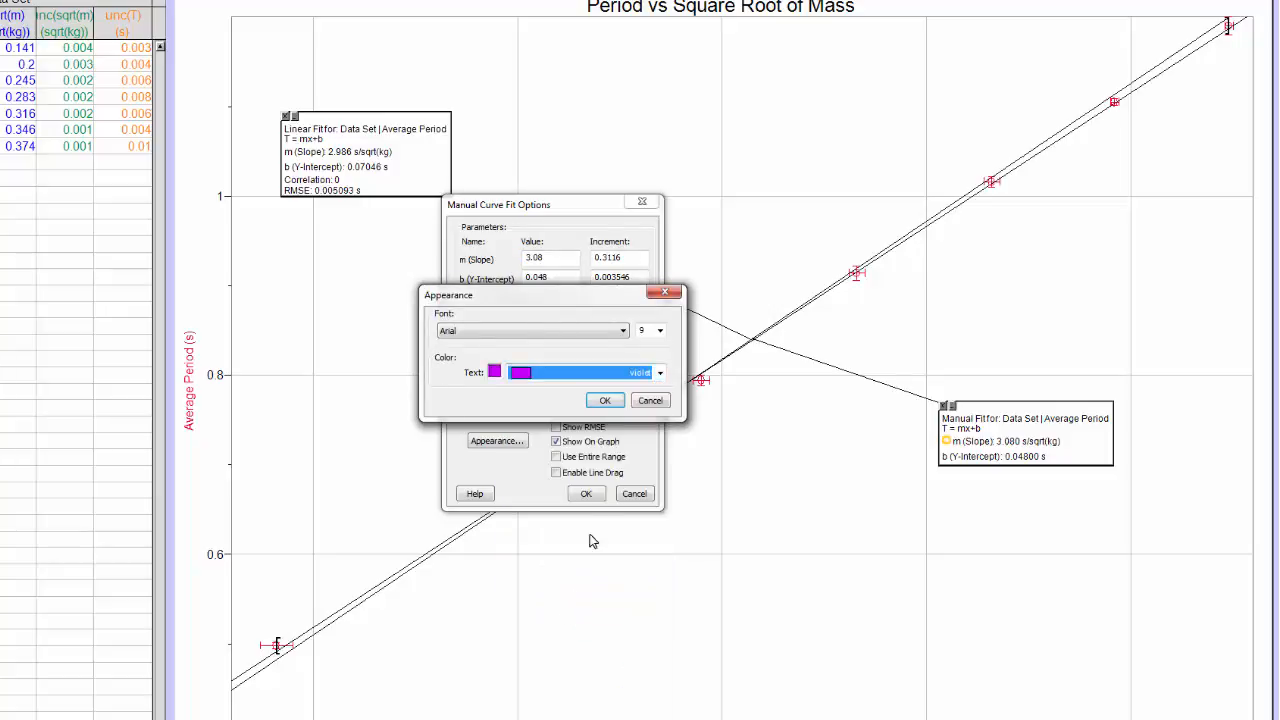
pyautogui.click(605, 400)
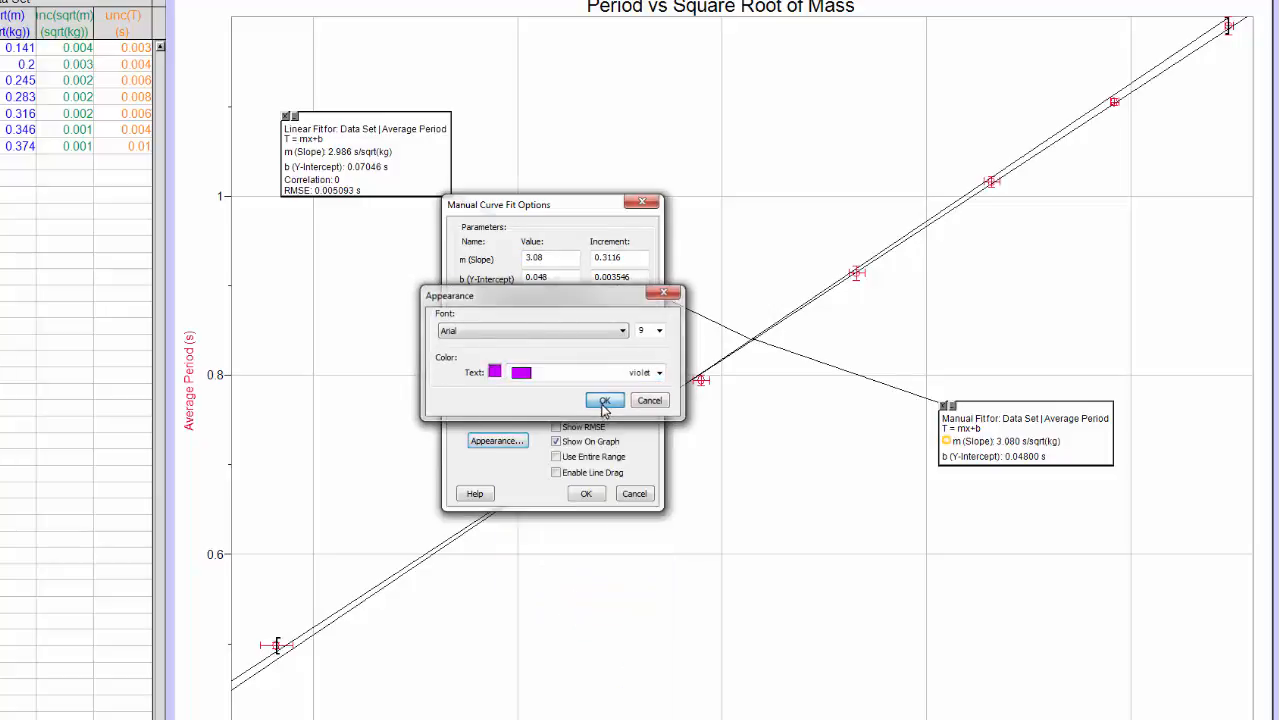
pyautogui.click(585, 495)
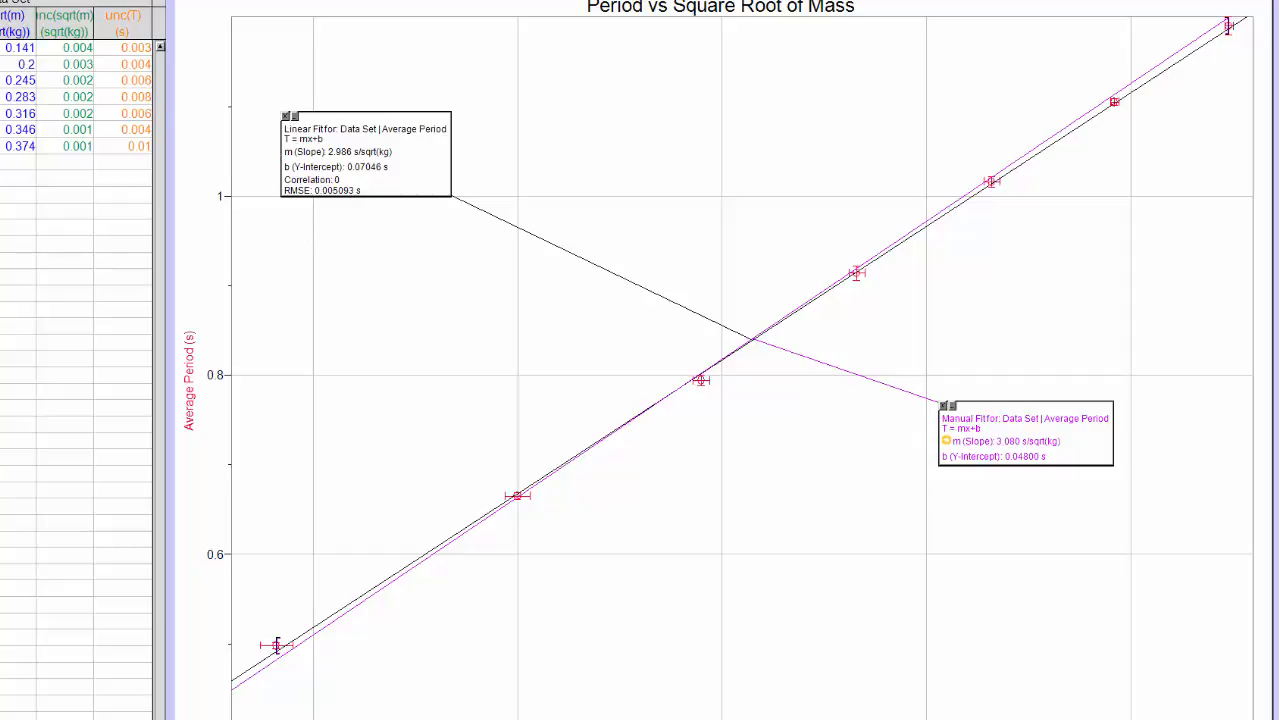
pyautogui.click(0, 0)
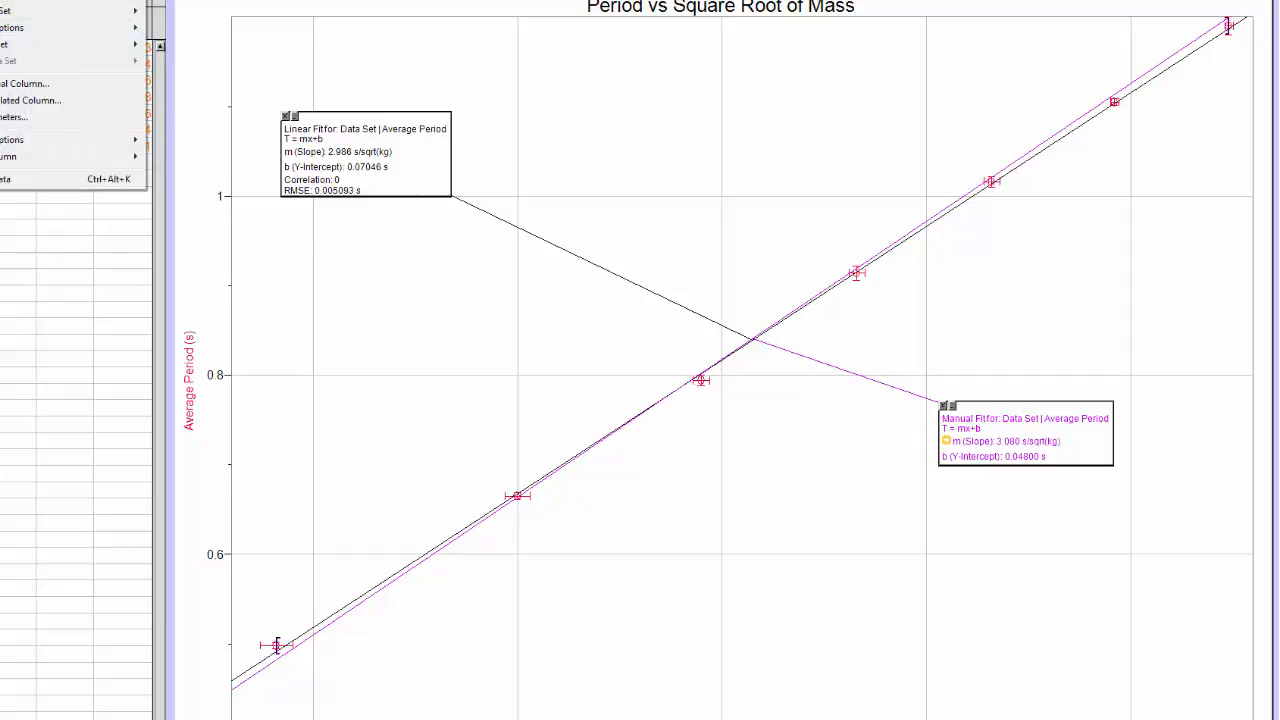
pyautogui.moveTo(0, 0)
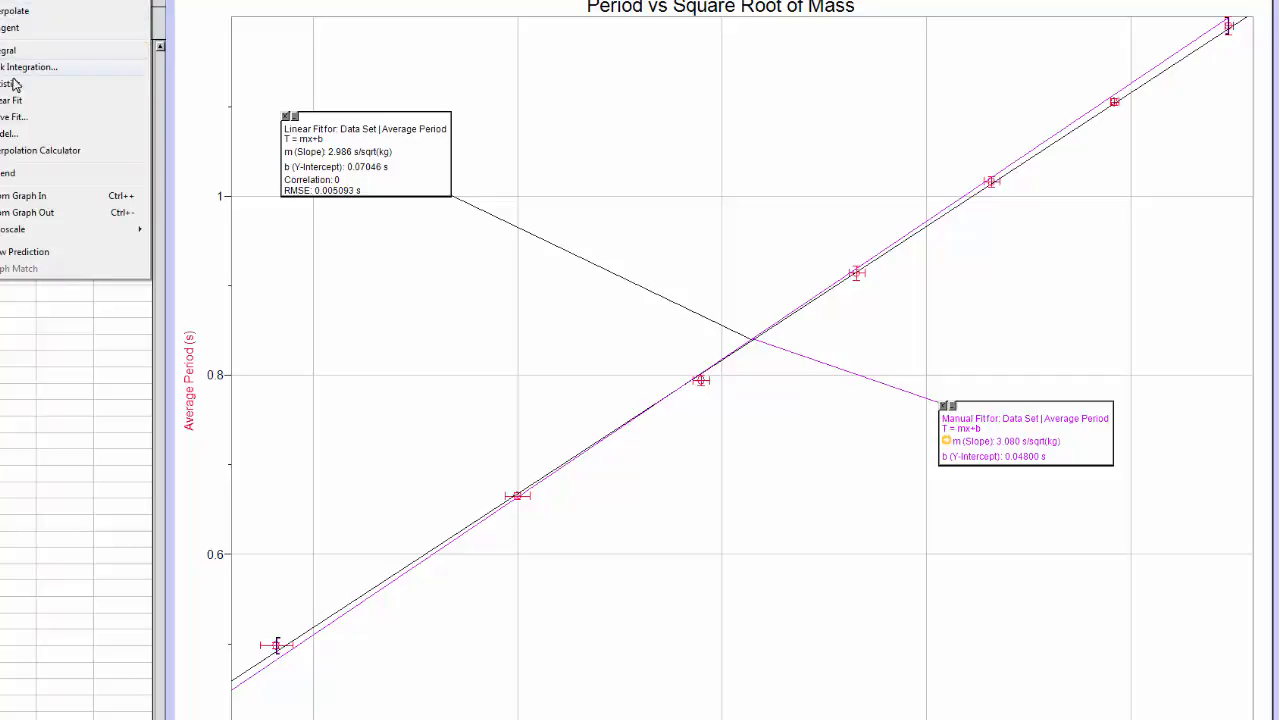
pyautogui.click(20, 117)
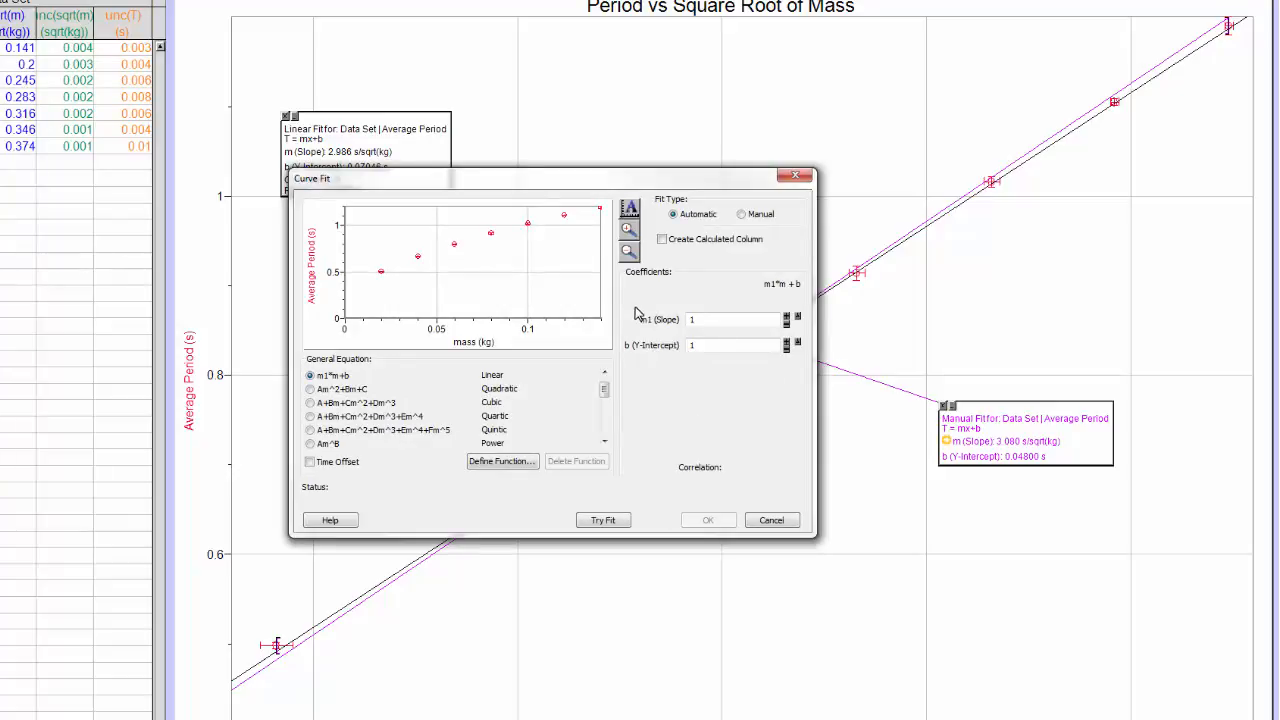
pyautogui.click(771, 520)
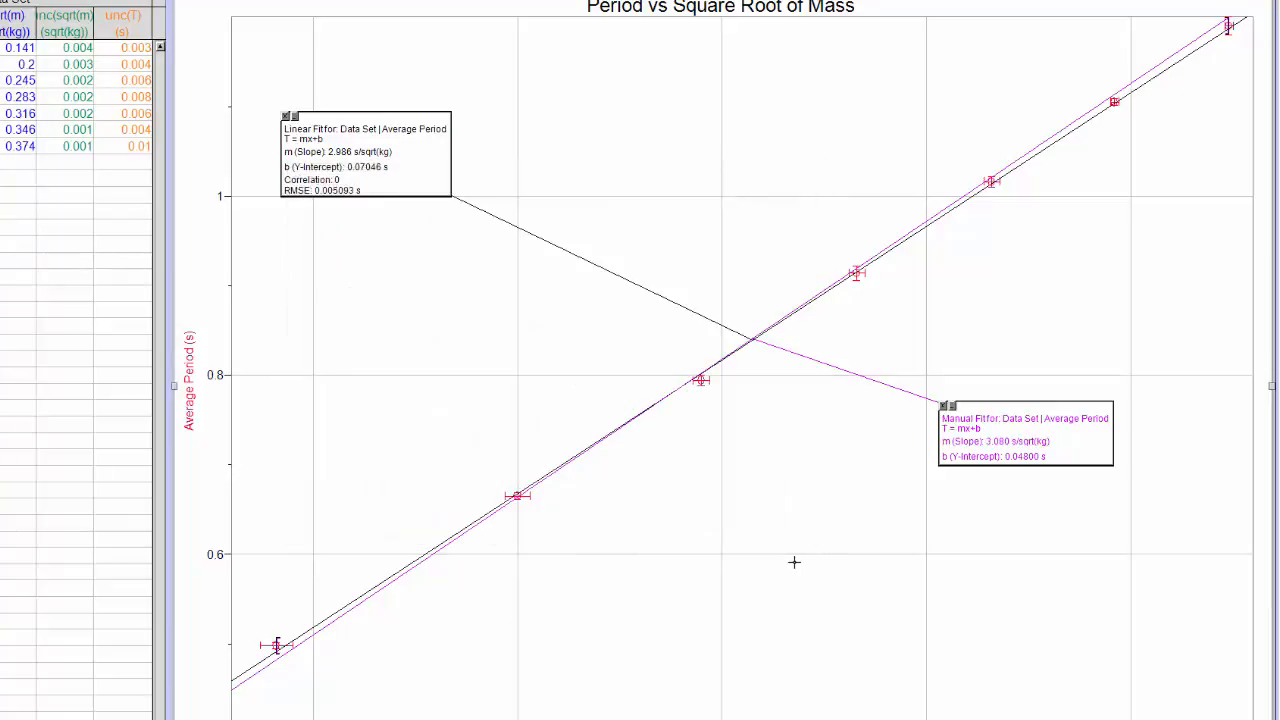
# Start a new curve fit of Average Period against Sqrt(Mass) and run an automatic linear mx+b fit.
pyautogui.click(0, 0)
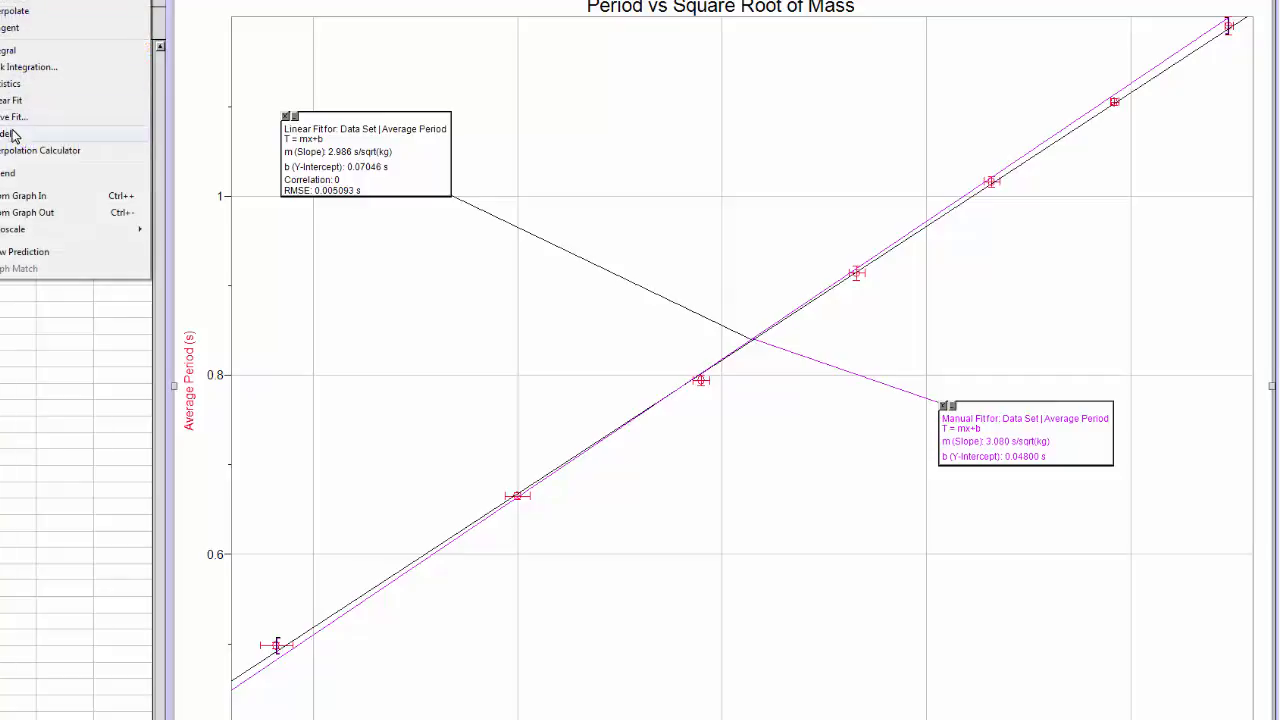
pyautogui.click(15, 116)
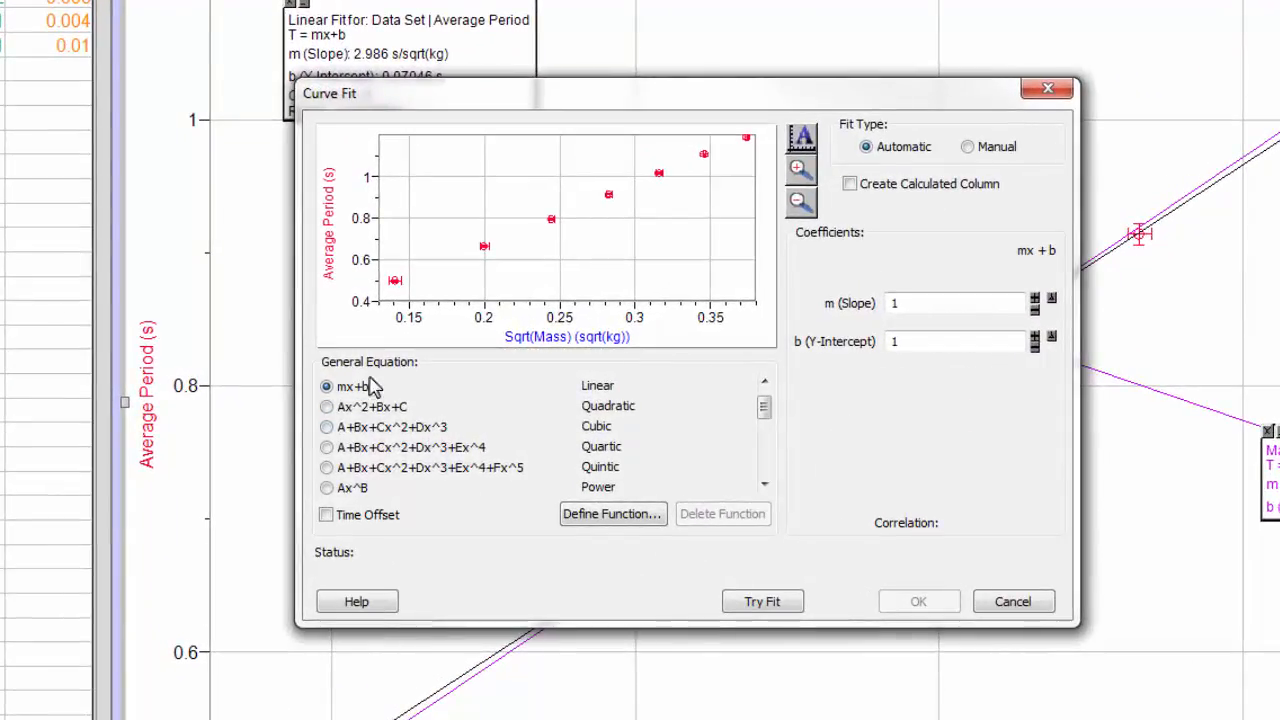
pyautogui.click(740, 606)
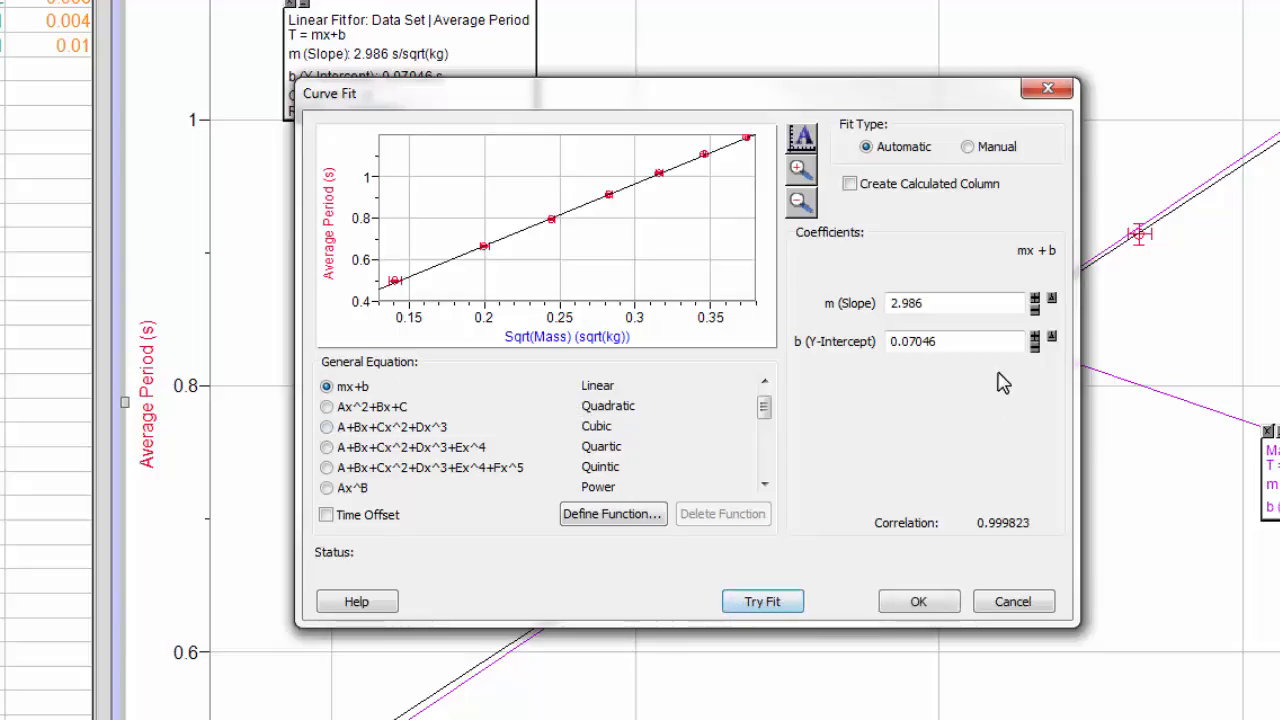
# Try lowering the slope by one 0.1 increment, and return it to 2.986.
pyautogui.click(1035, 311)
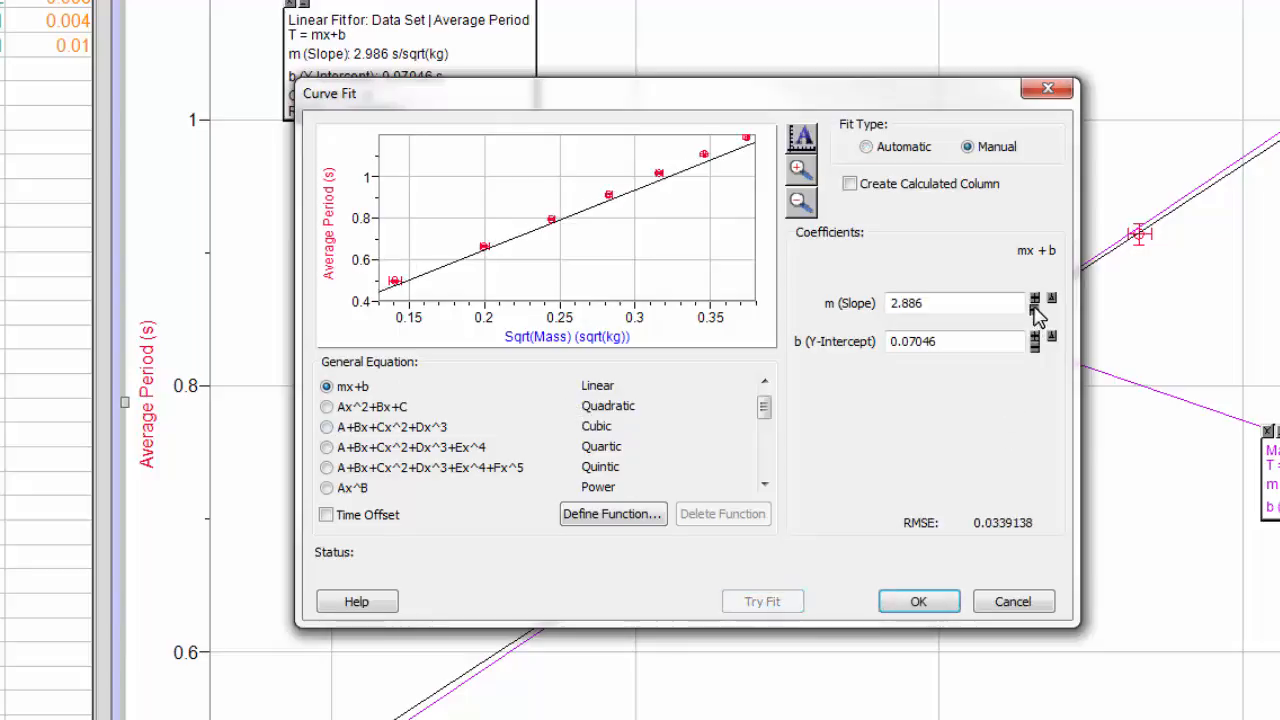
pyautogui.click(1035, 311)
pyautogui.click(1035, 298)
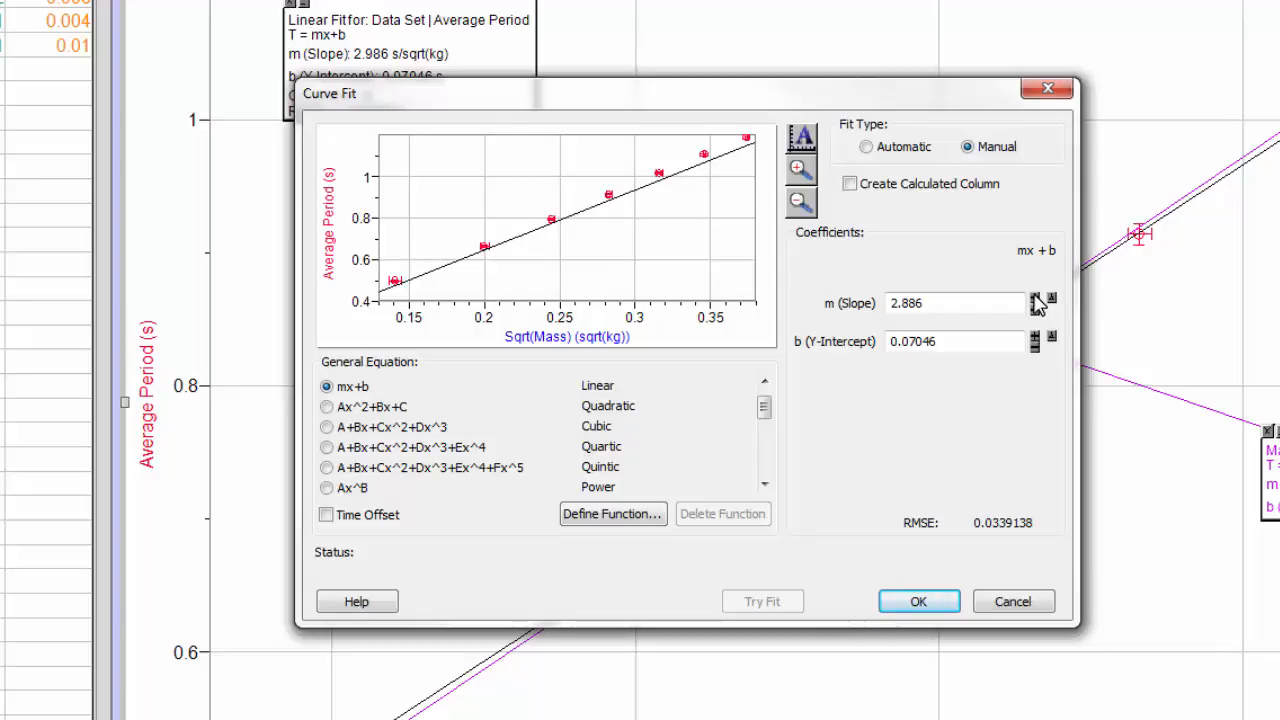
pyautogui.click(1035, 298)
# Set the step size for adjusting the slope coefficient to 0.01.
pyautogui.click(1051, 298)
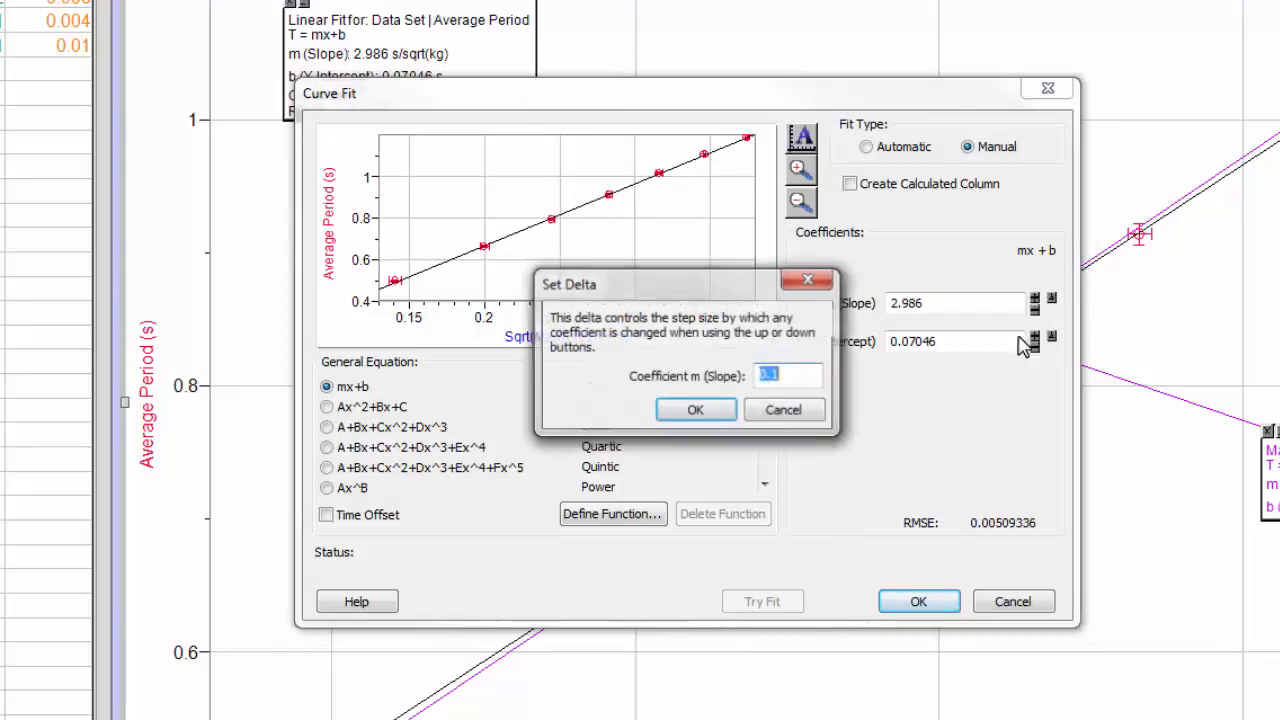
pyautogui.press('BackSpace')
pyautogui.write('0.1')
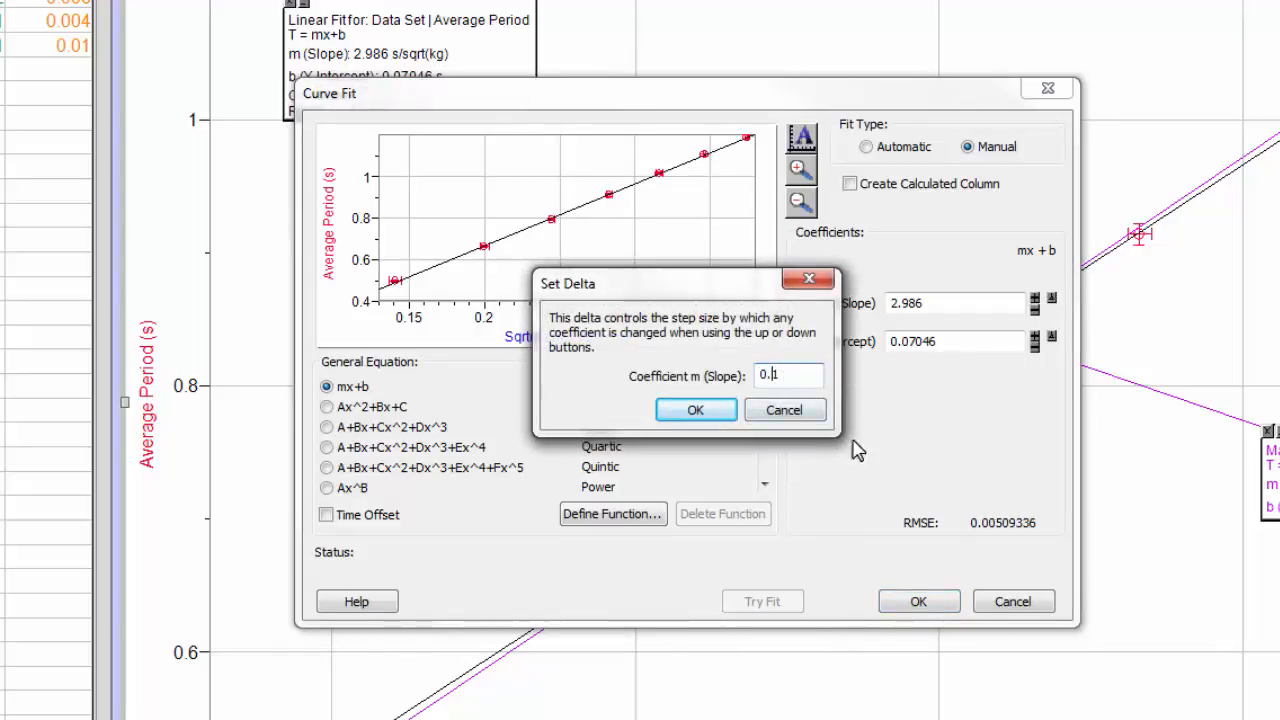
pyautogui.press('BackSpace')
pyautogui.write('01')
pyautogui.click(695, 410)
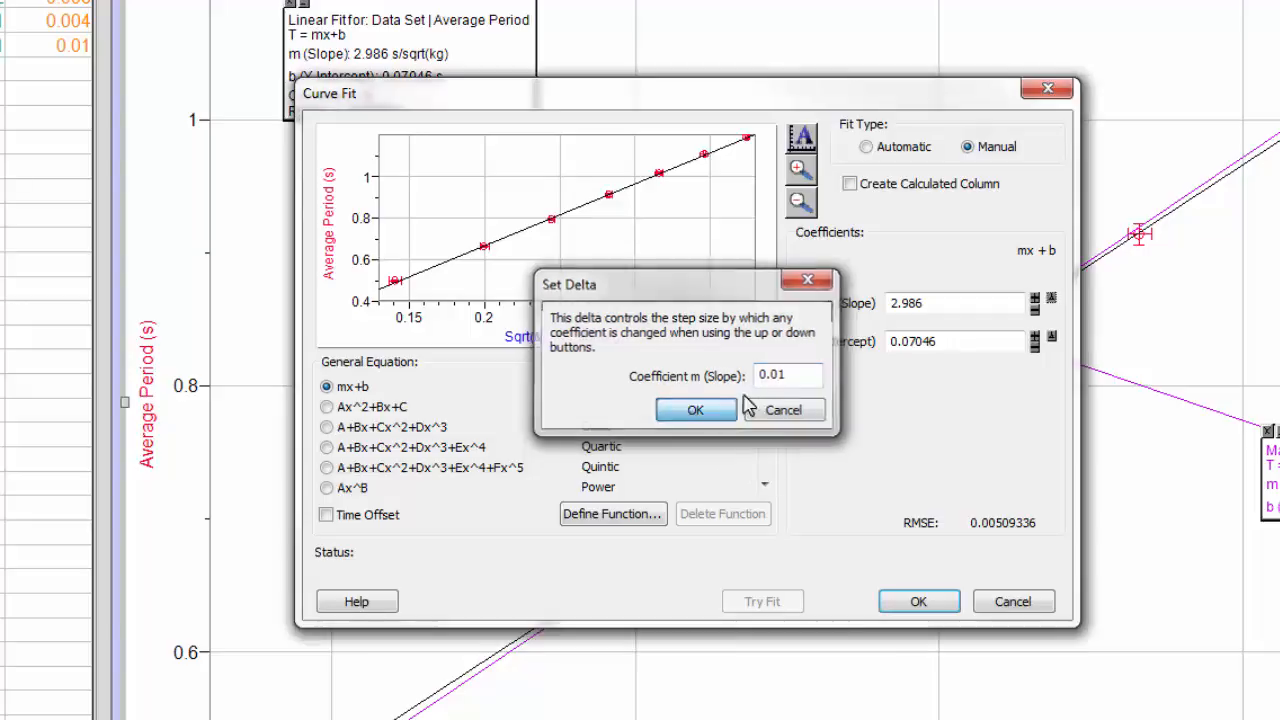
# Set the step size for adjusting the y-intercept coefficient to 0.005.
pyautogui.click(1051, 337)
pyautogui.write('0.1')
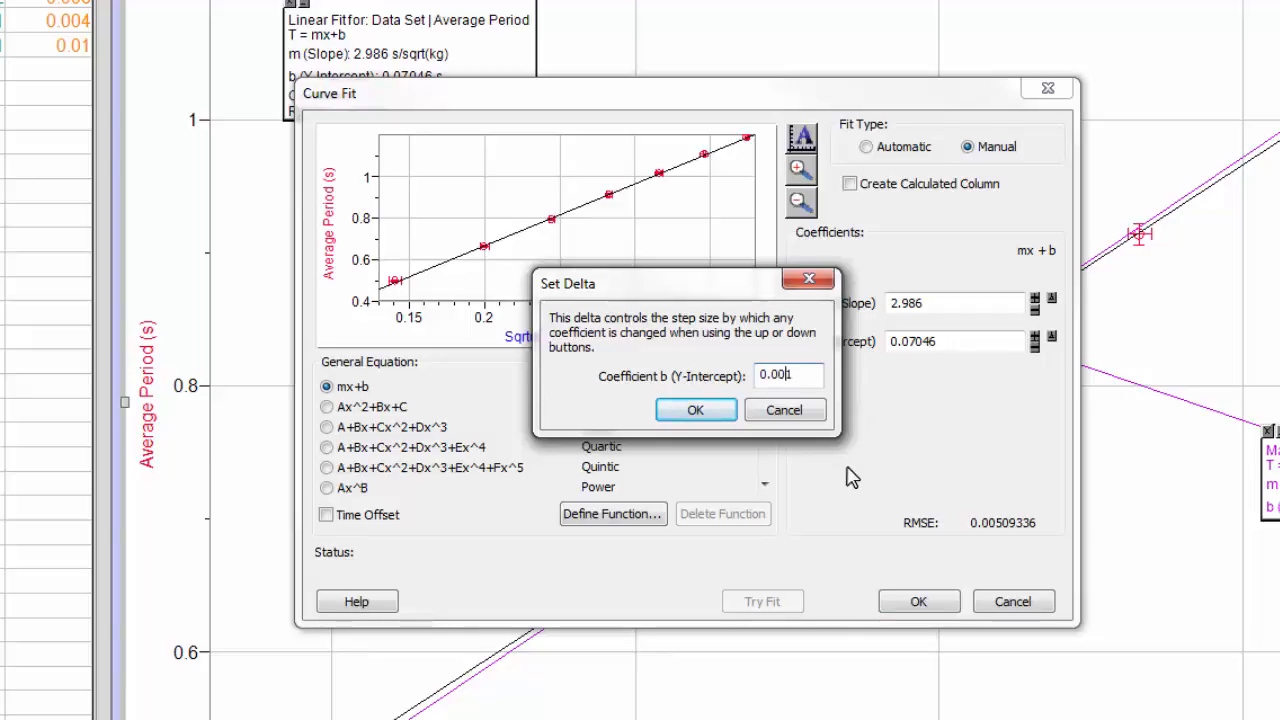
pyautogui.press('BackSpace')
pyautogui.write('5')
pyautogui.click(726, 413)
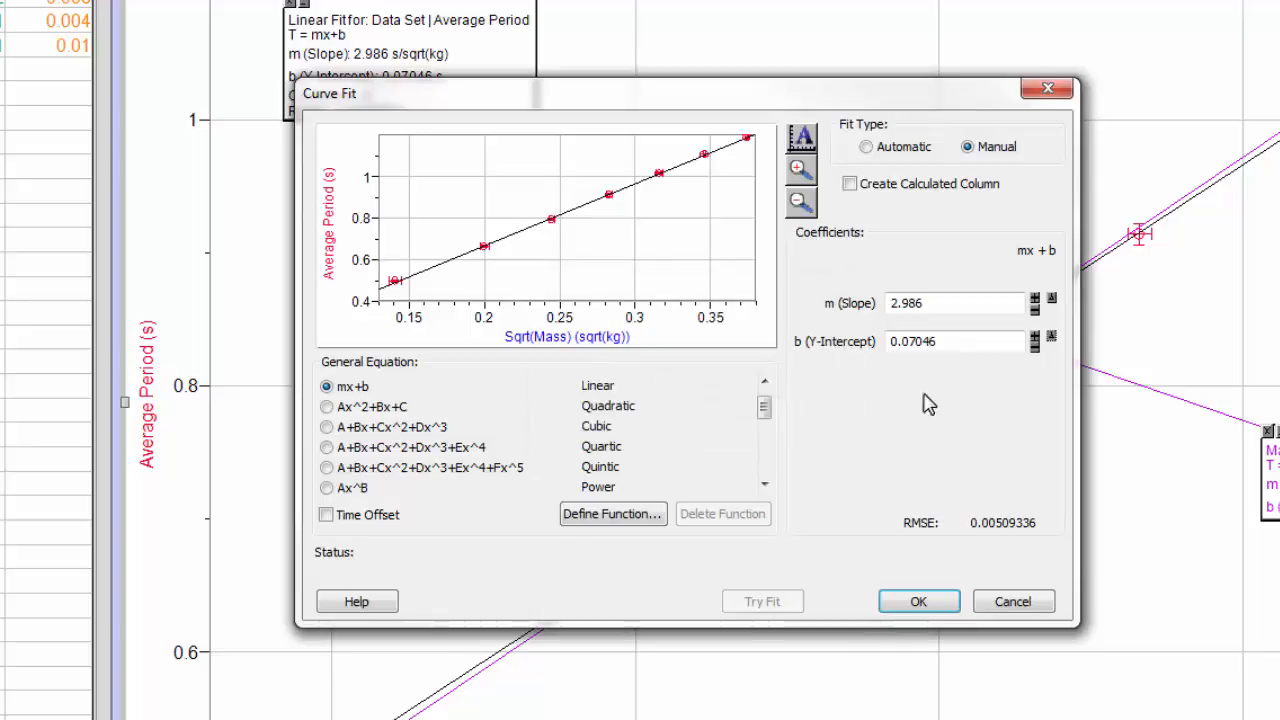
# Lower the manual fit's slope to 2.906 and raise its y-intercept to 0.09046.
pyautogui.click(1034, 310)
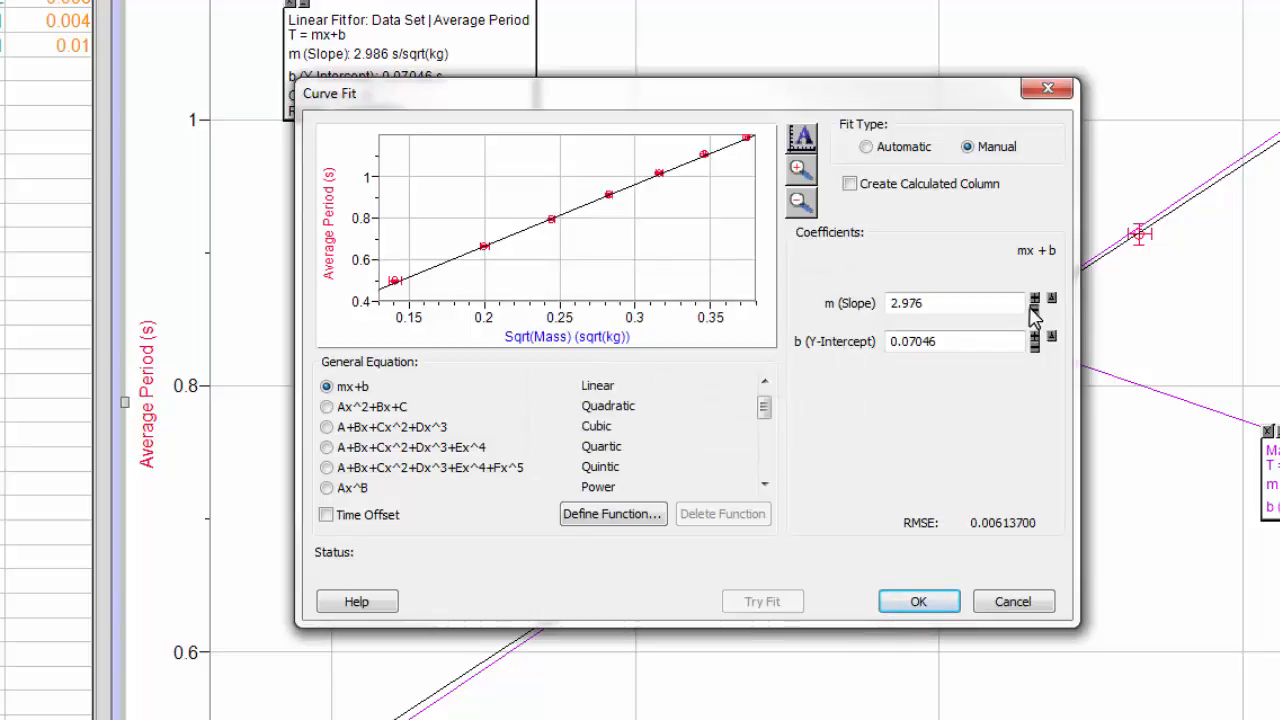
pyautogui.click(1034, 310)
pyautogui.click(1034, 310)
pyautogui.click(1034, 310)
pyautogui.click(1034, 310)
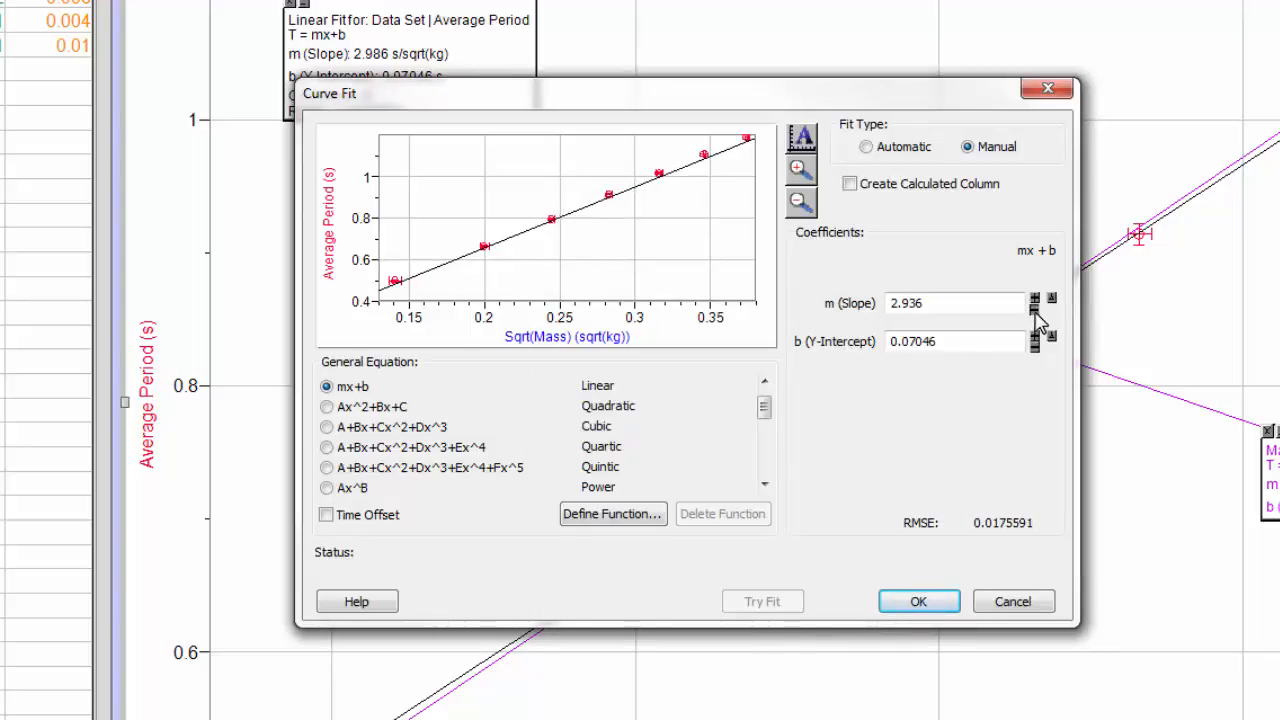
pyautogui.click(1034, 310)
pyautogui.click(1034, 310)
pyautogui.click(1034, 310)
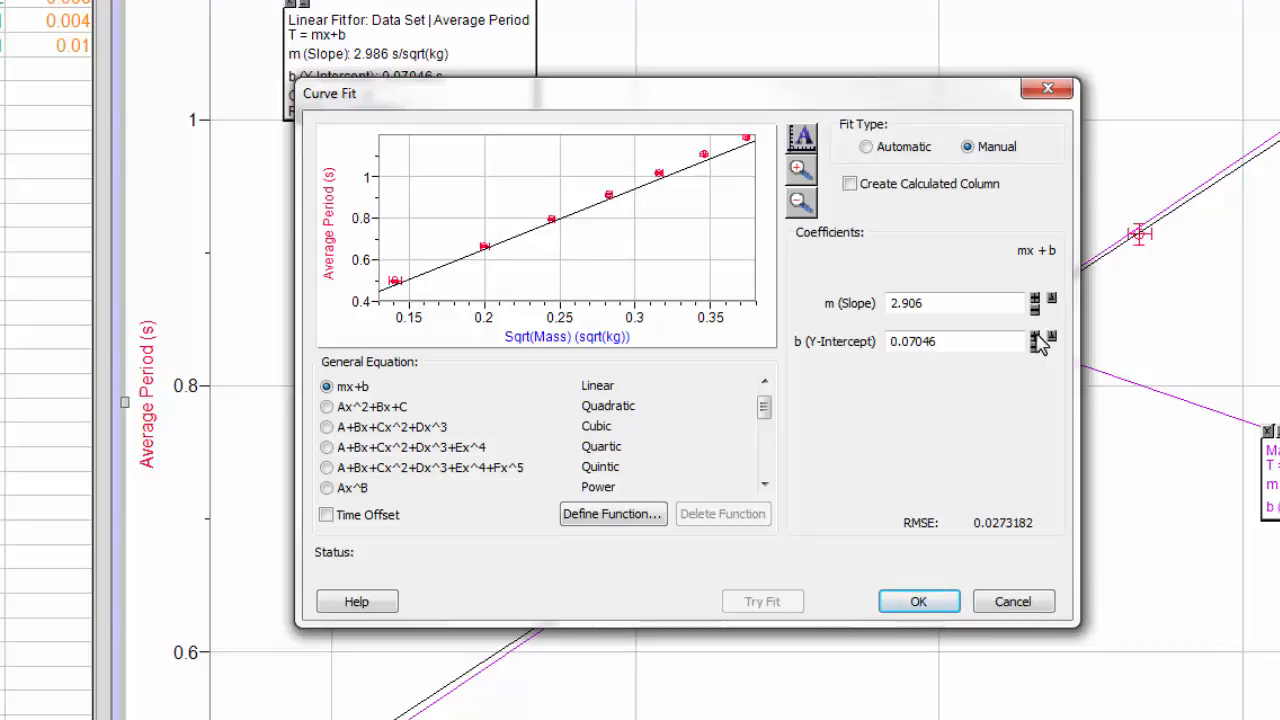
pyautogui.click(1036, 337)
pyautogui.click(1036, 337)
pyautogui.click(1036, 337)
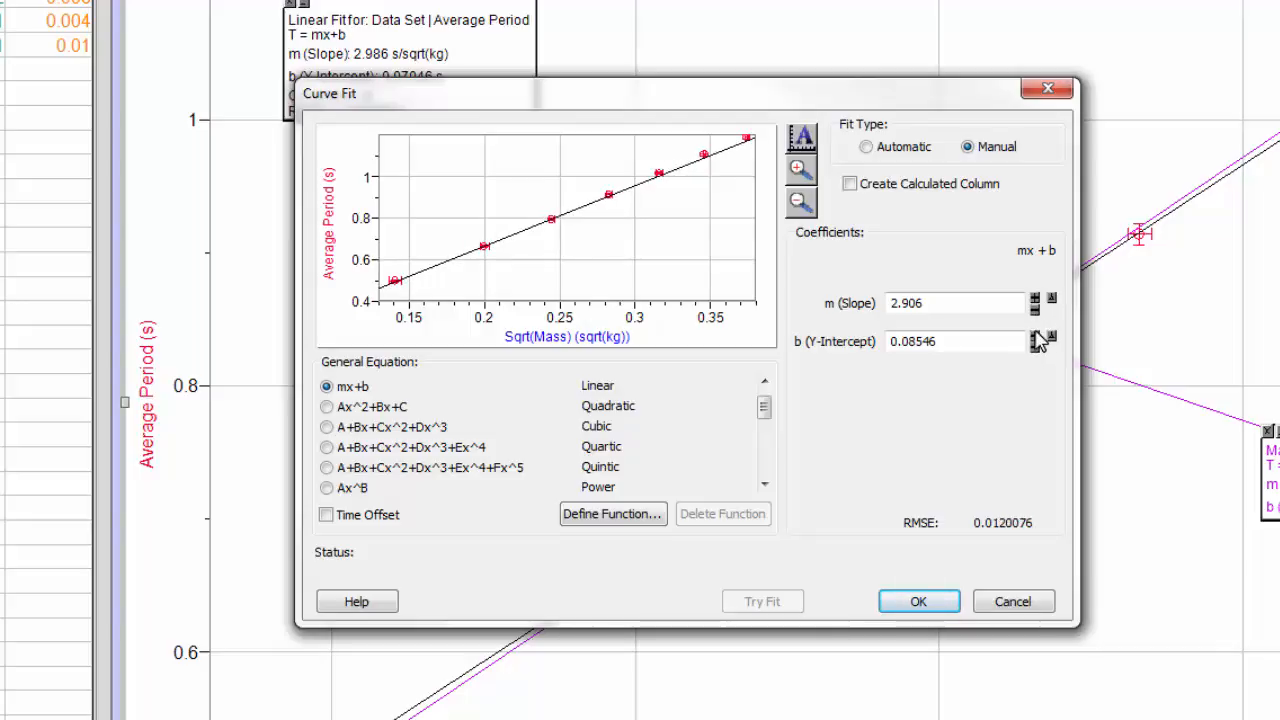
pyautogui.click(1036, 337)
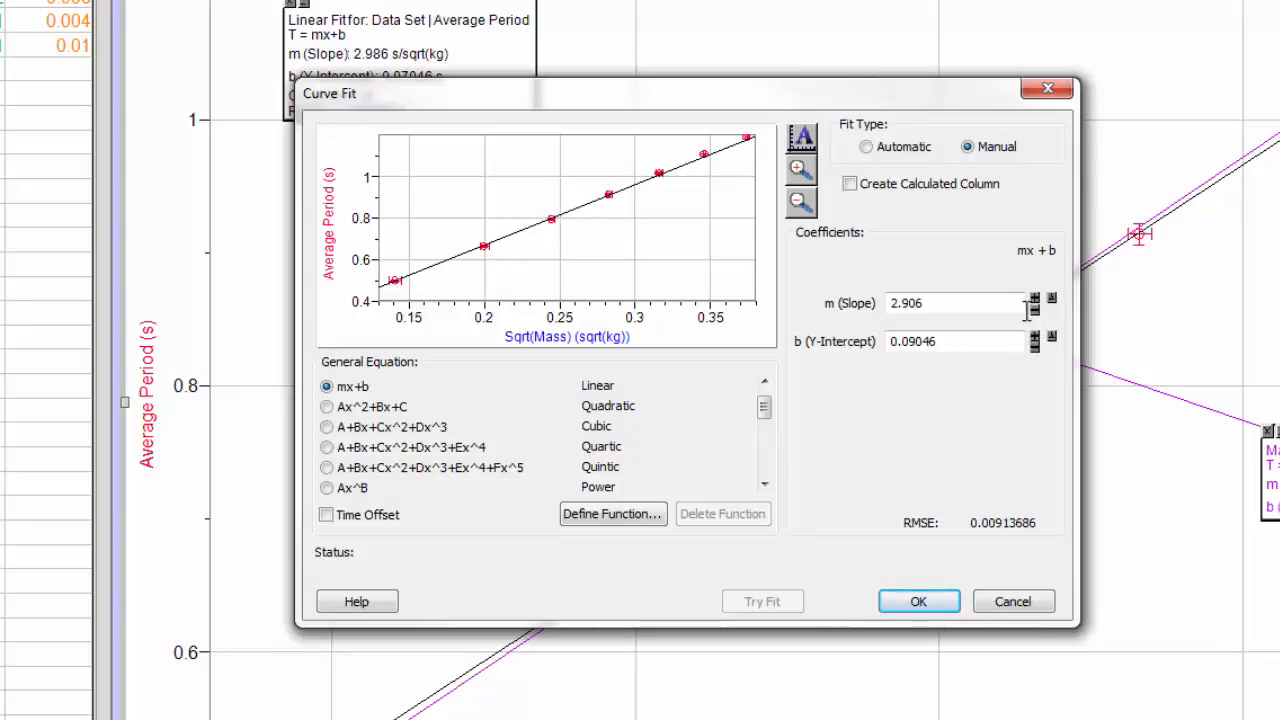
# Lower the manual fit's slope further to 2.876 and raise the y-intercept to 0.10546.
pyautogui.click(1034, 310)
pyautogui.click(1034, 310)
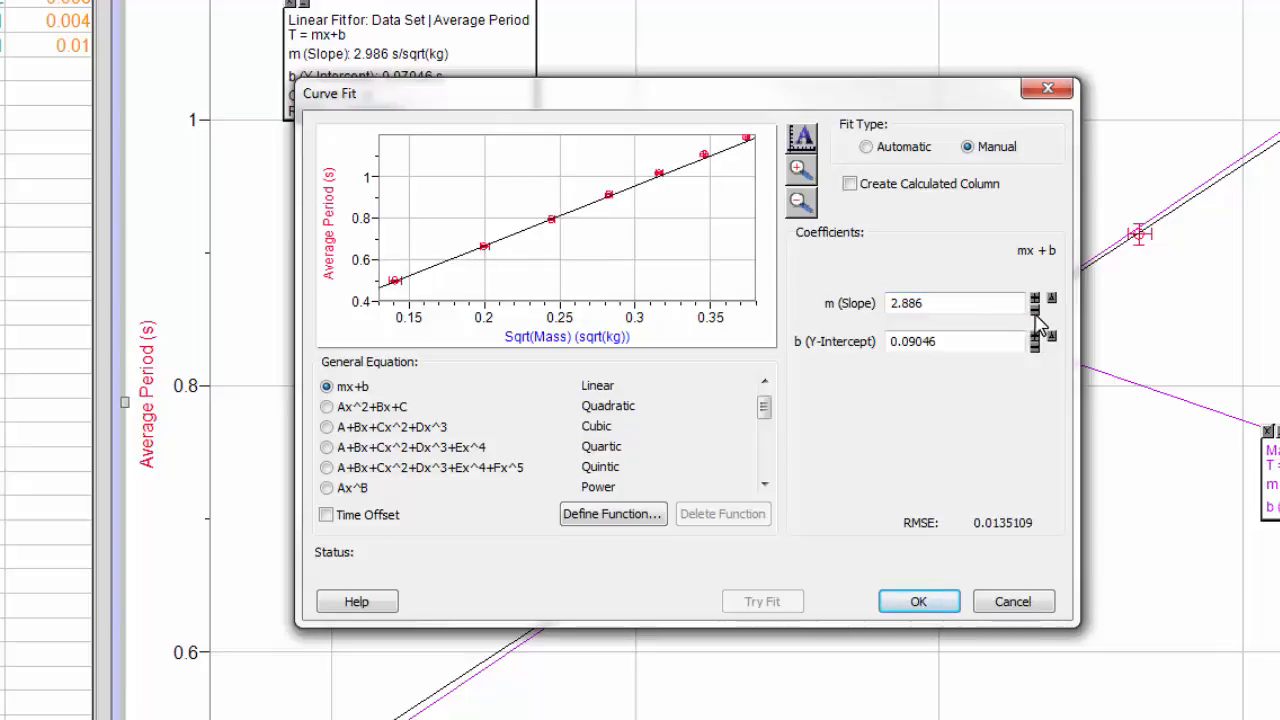
pyautogui.click(1034, 310)
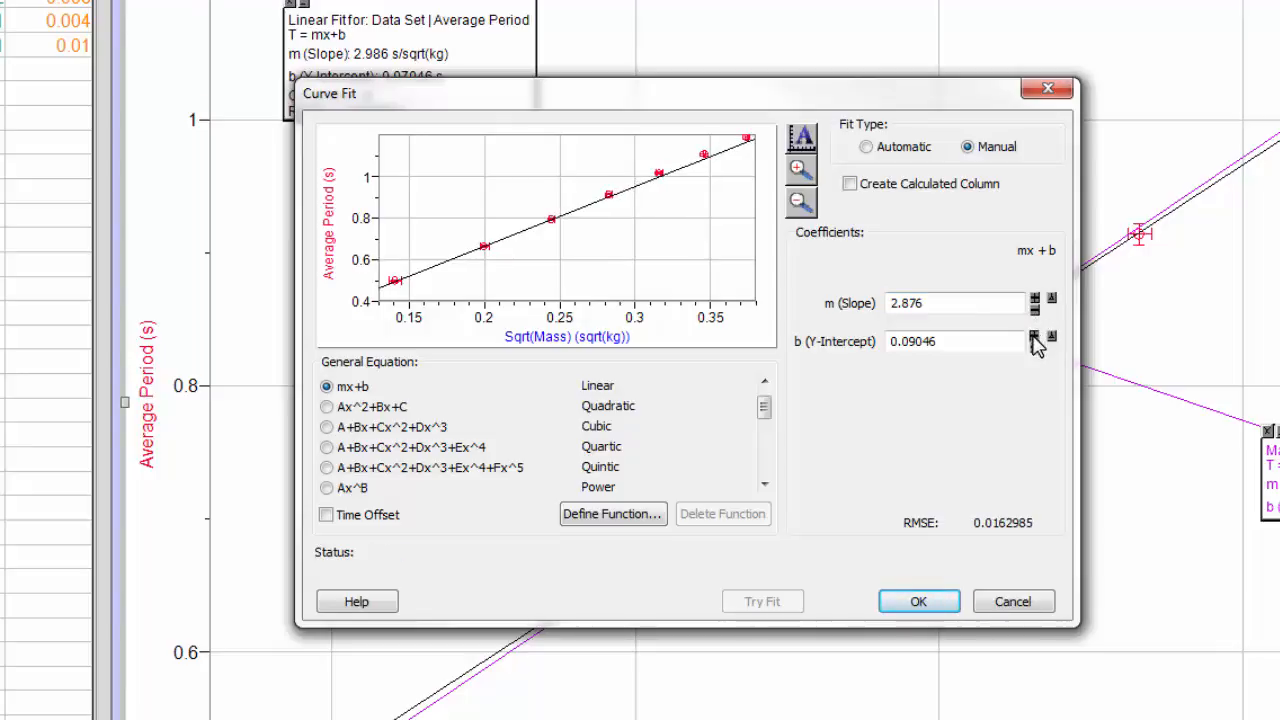
pyautogui.click(1036, 337)
pyautogui.click(1036, 337)
pyautogui.click(1036, 337)
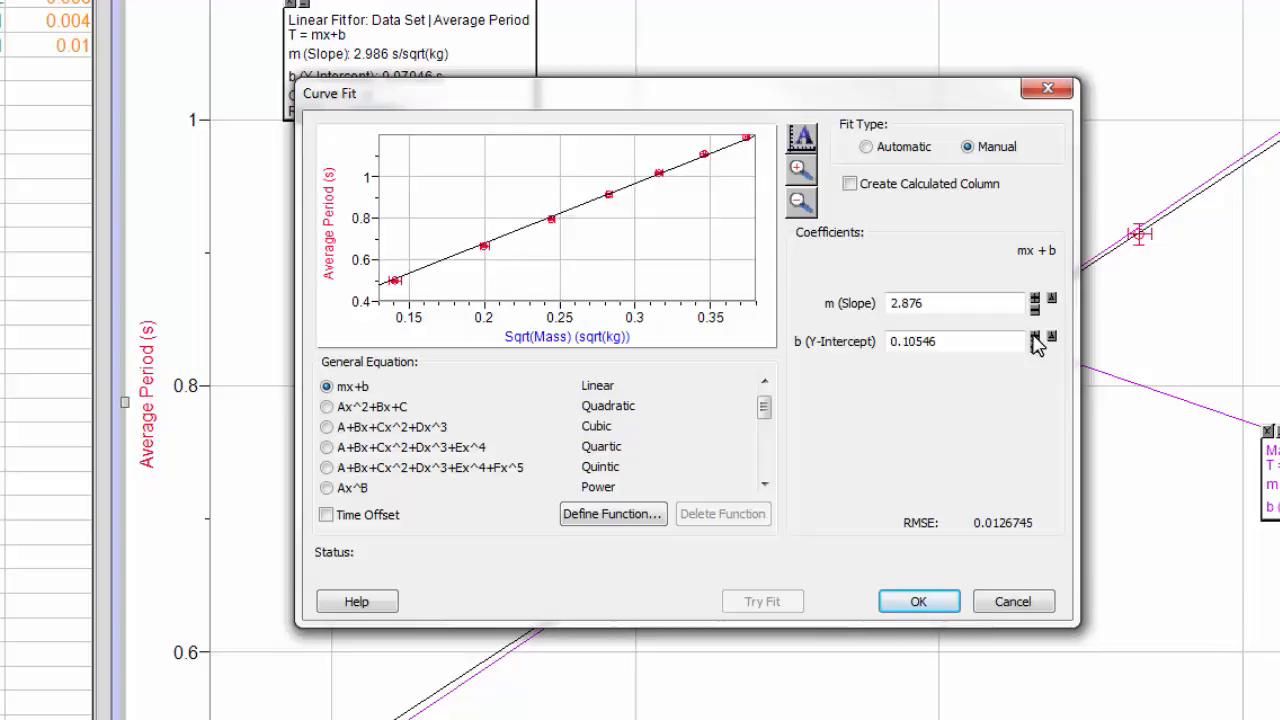
# Adjust the slope to 2.836 and the y-intercept to 0.11546, and add the manual fit to the graph.
pyautogui.click(1034, 310)
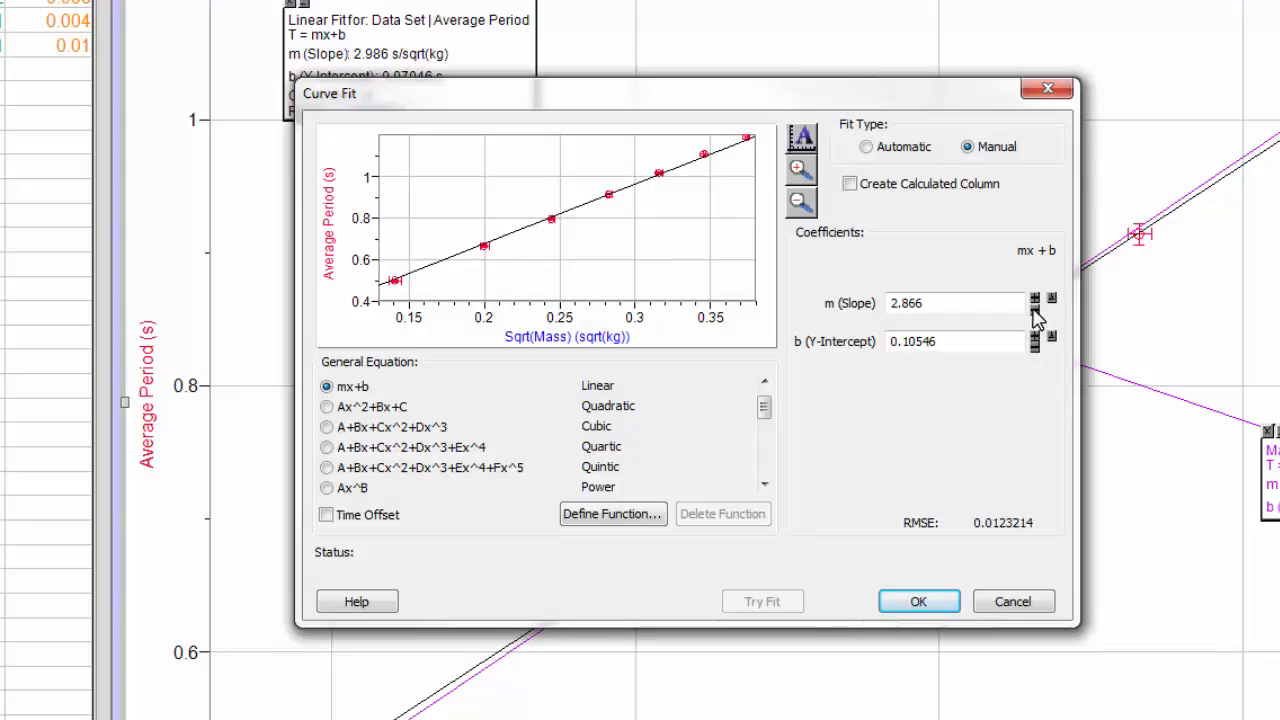
pyautogui.click(1034, 310)
pyautogui.click(1036, 337)
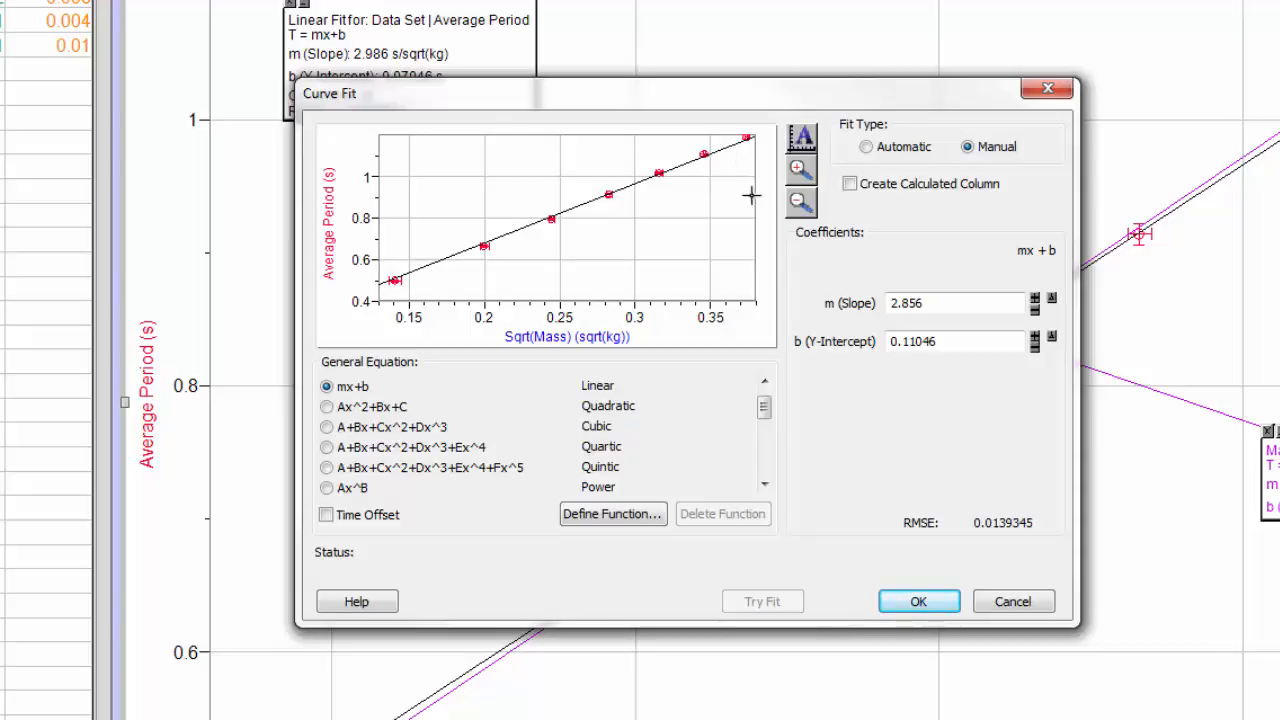
pyautogui.click(1035, 346)
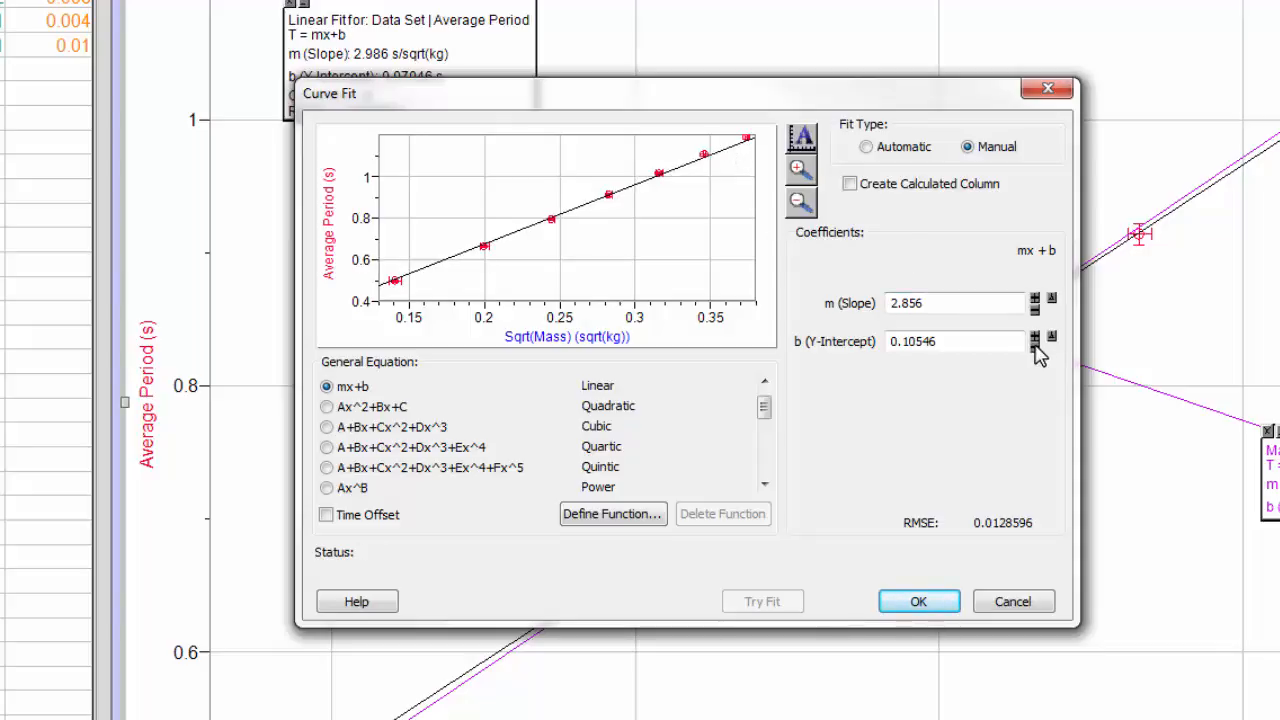
pyautogui.click(1036, 338)
pyautogui.click(1036, 338)
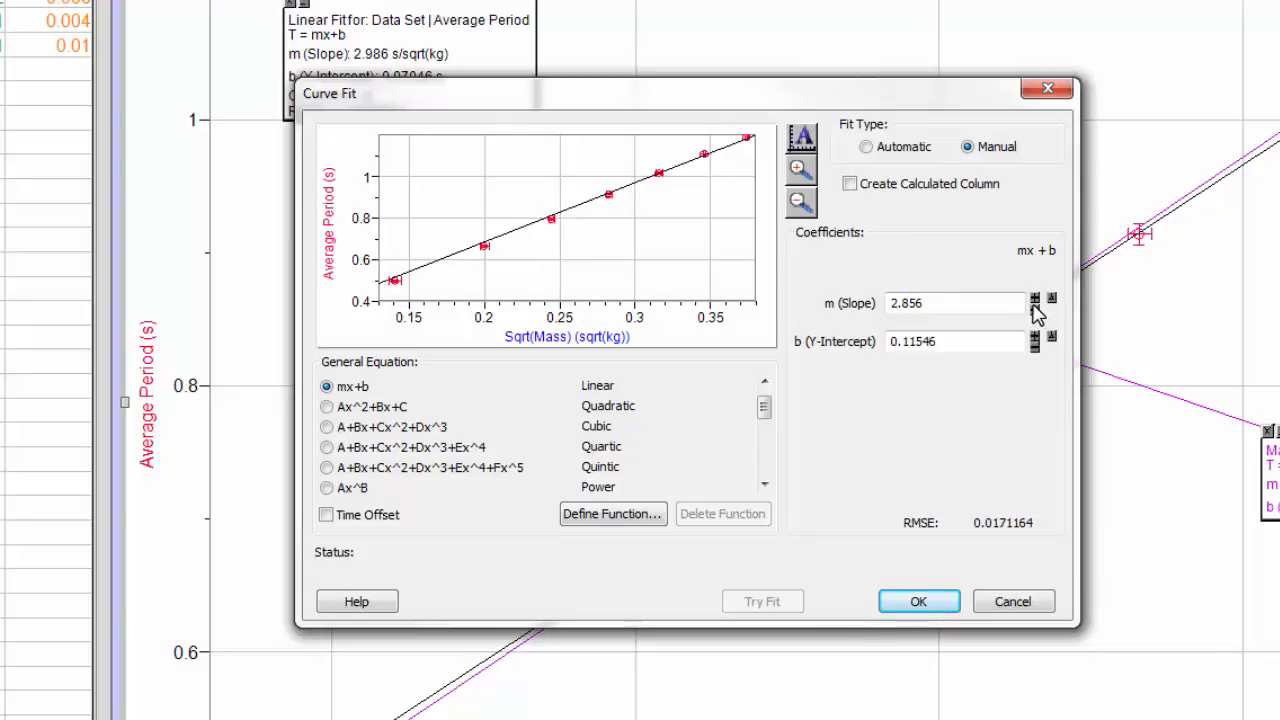
pyautogui.click(1035, 308)
pyautogui.click(1035, 308)
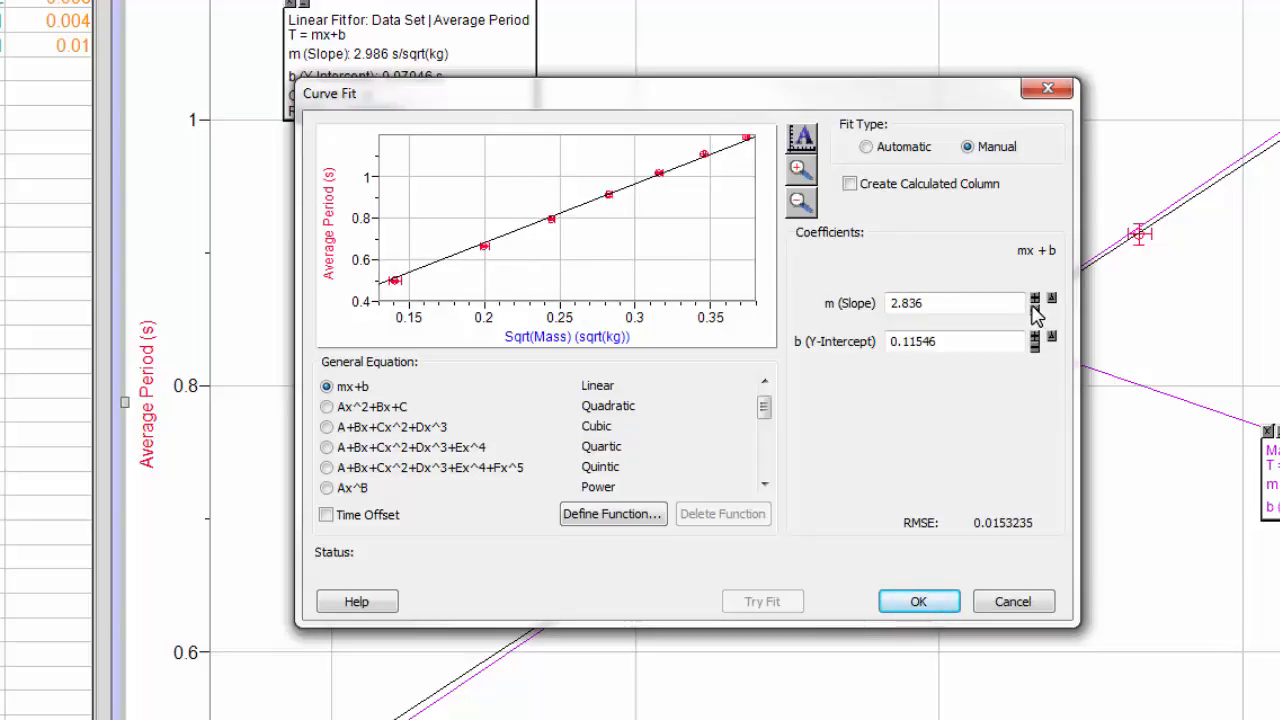
pyautogui.click(918, 600)
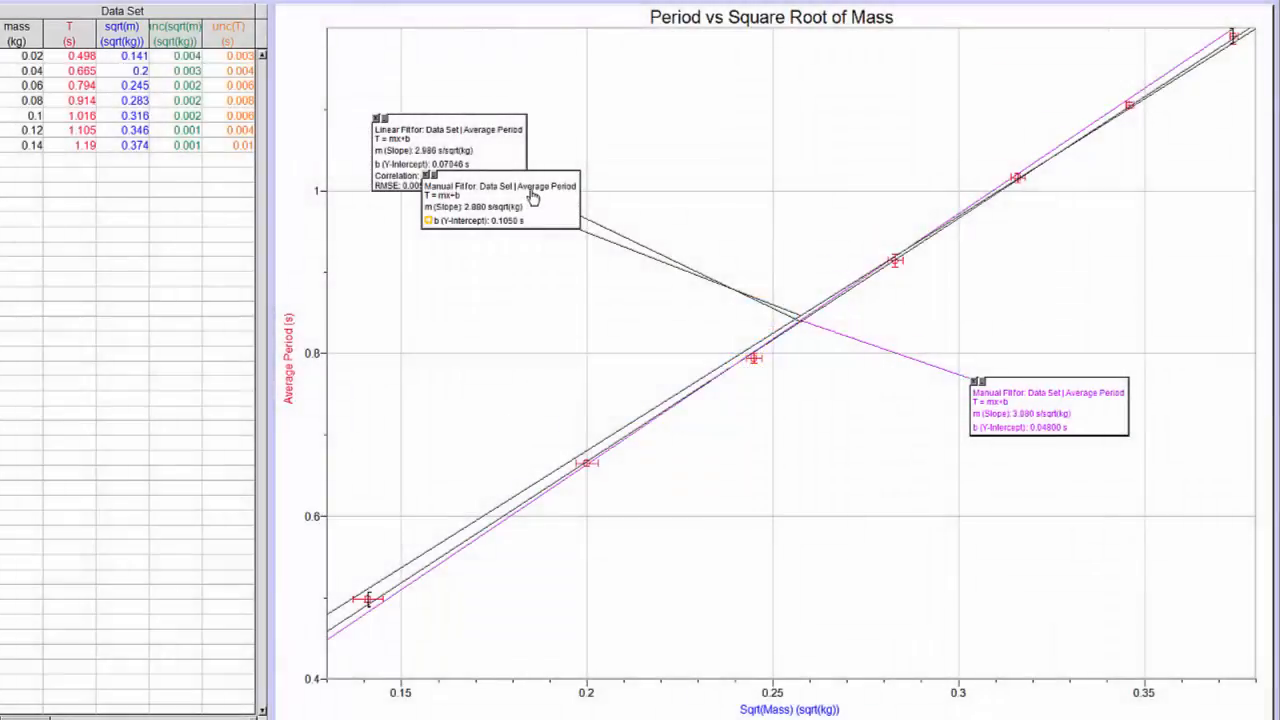
# Change the text color of the new, shallower manual fit to azure in its appearance options and apply the settings.
pyautogui.doubleClick(533, 197)
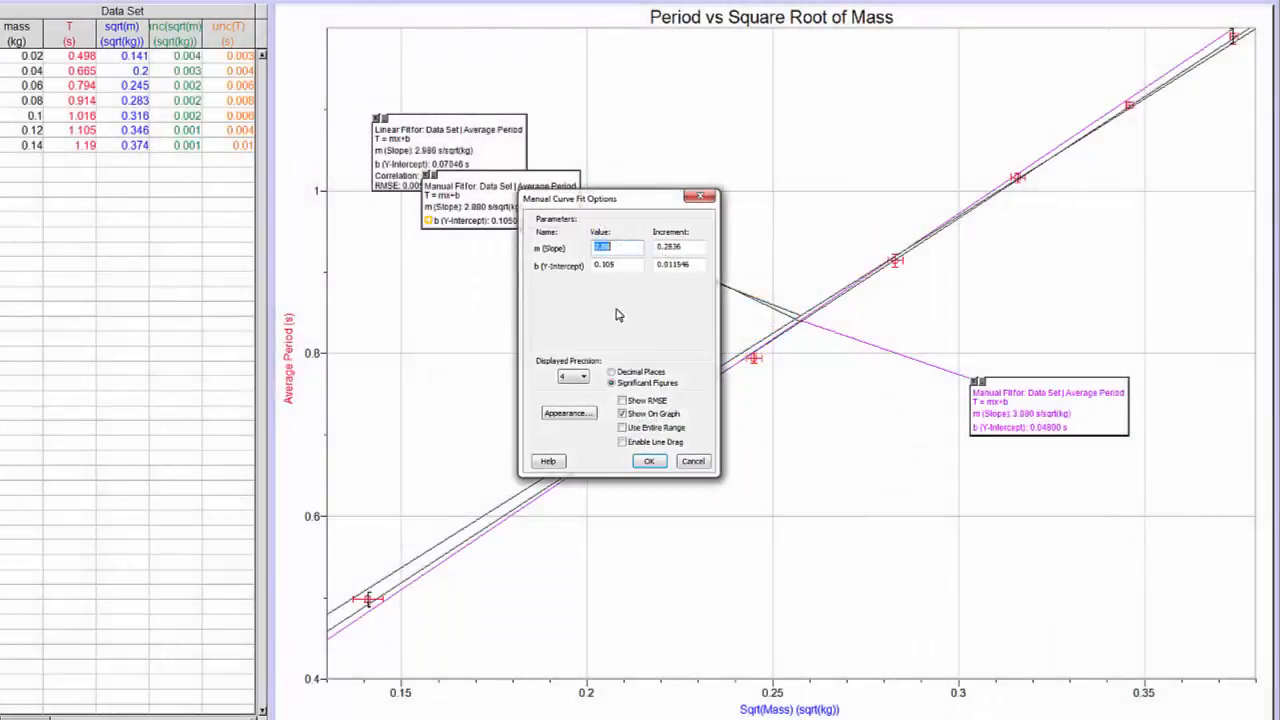
pyautogui.click(568, 413)
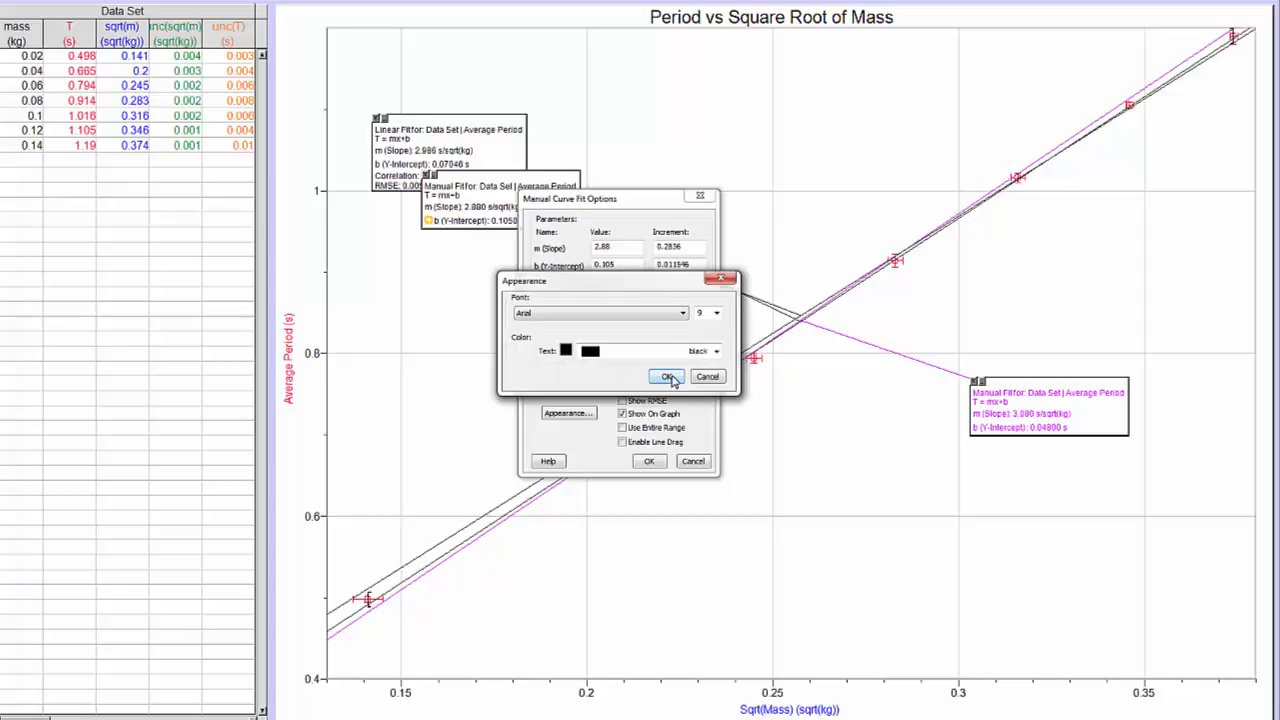
pyautogui.click(716, 351)
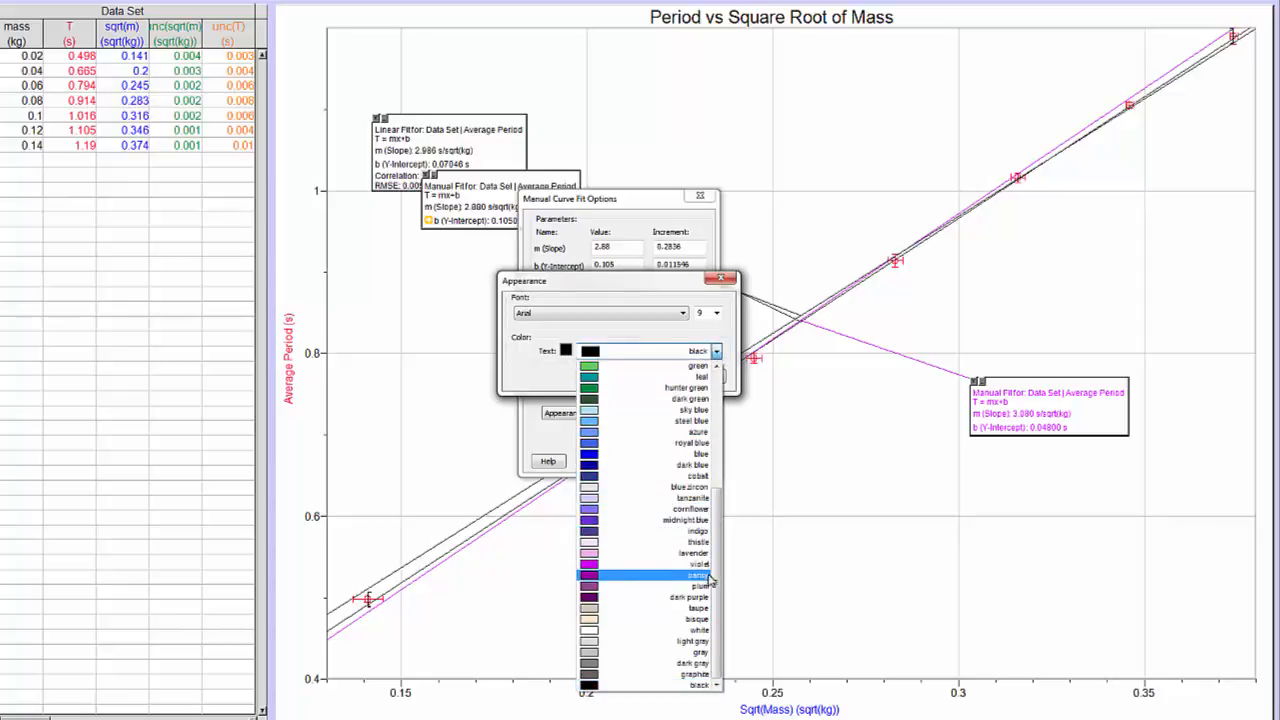
pyautogui.moveTo(718, 580); pyautogui.dragTo(722, 498)
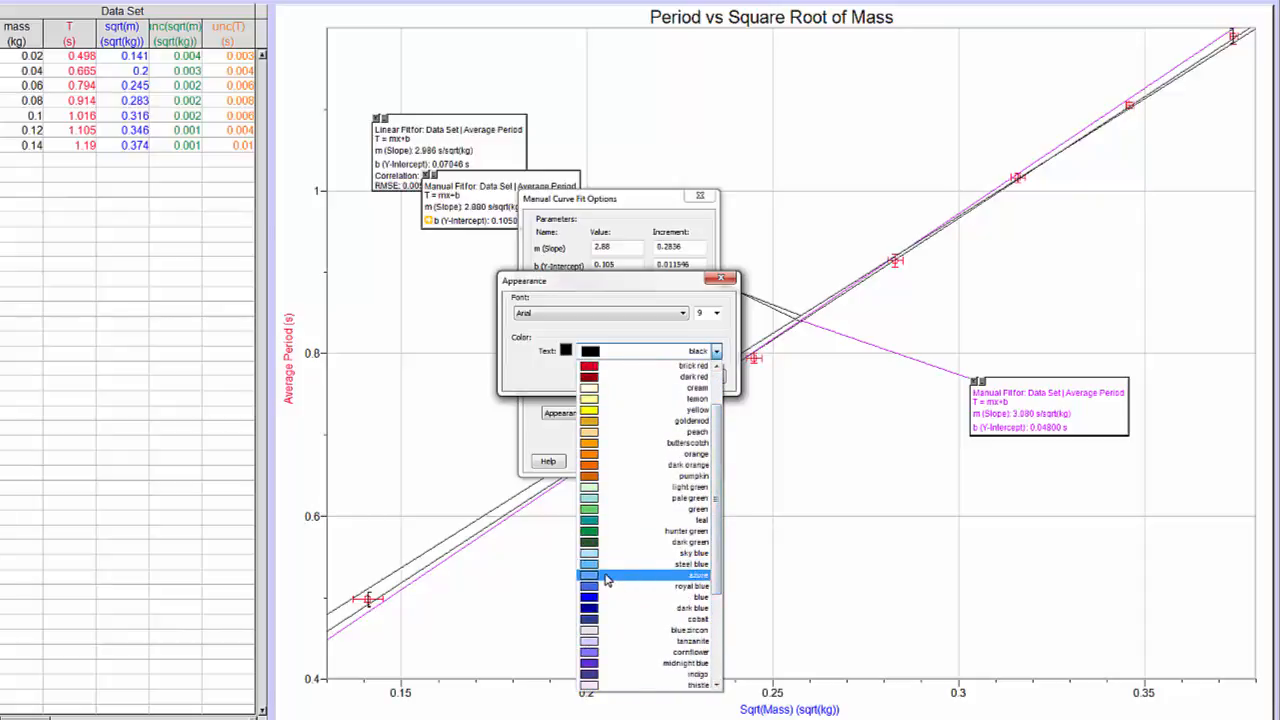
pyautogui.click(610, 578)
pyautogui.click(667, 377)
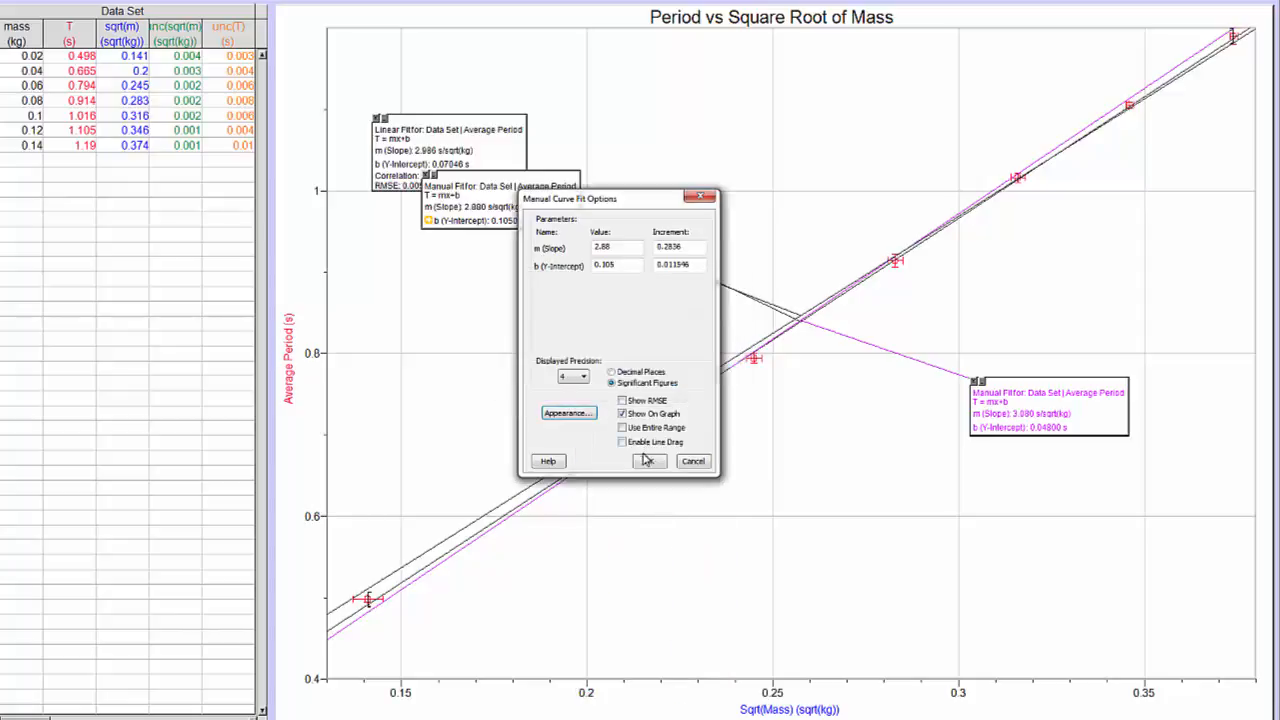
pyautogui.click(649, 461)
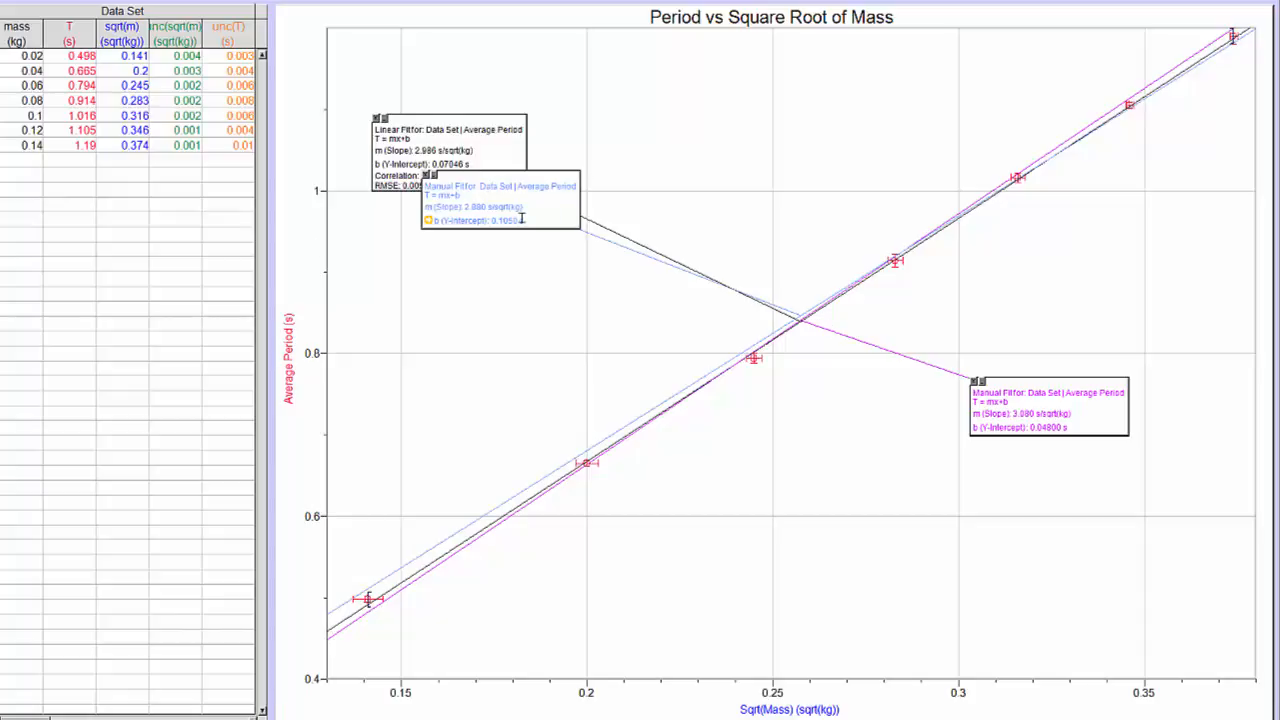
# Set the slope in the azure manual fit's info box to 2.85.
pyautogui.doubleClick(490, 206)
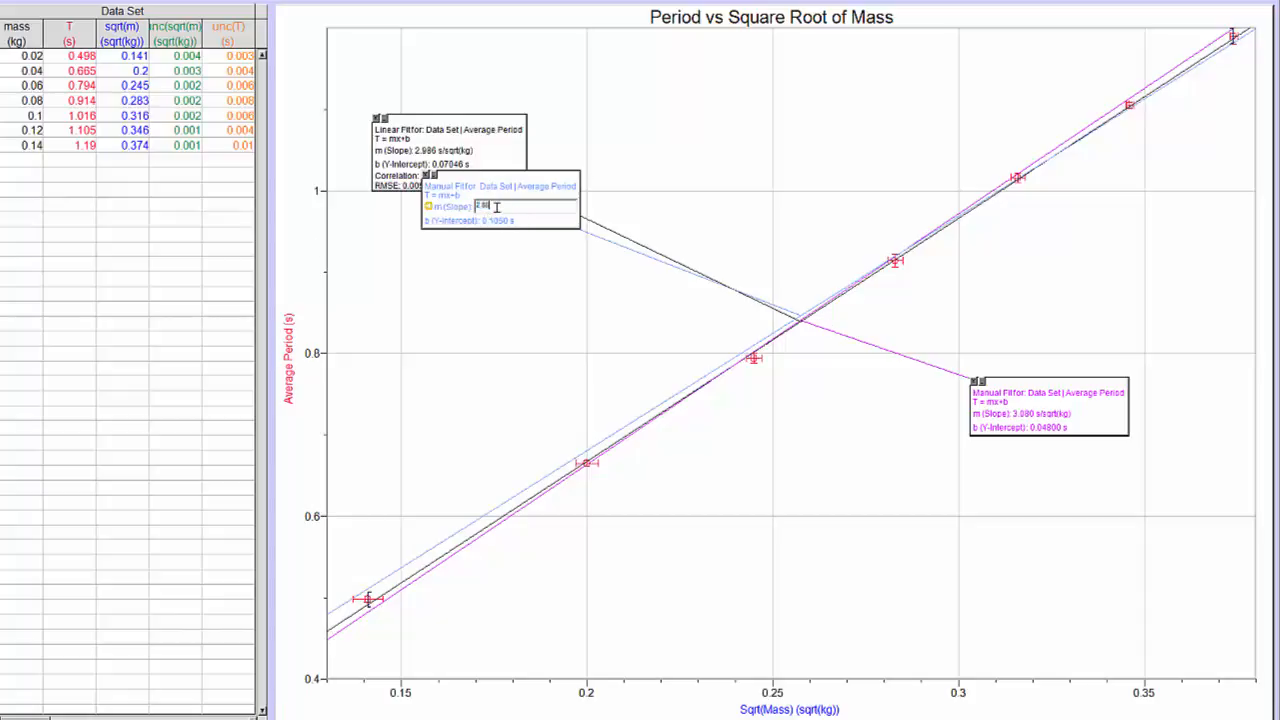
pyautogui.write('2.85')
pyautogui.press('Return')
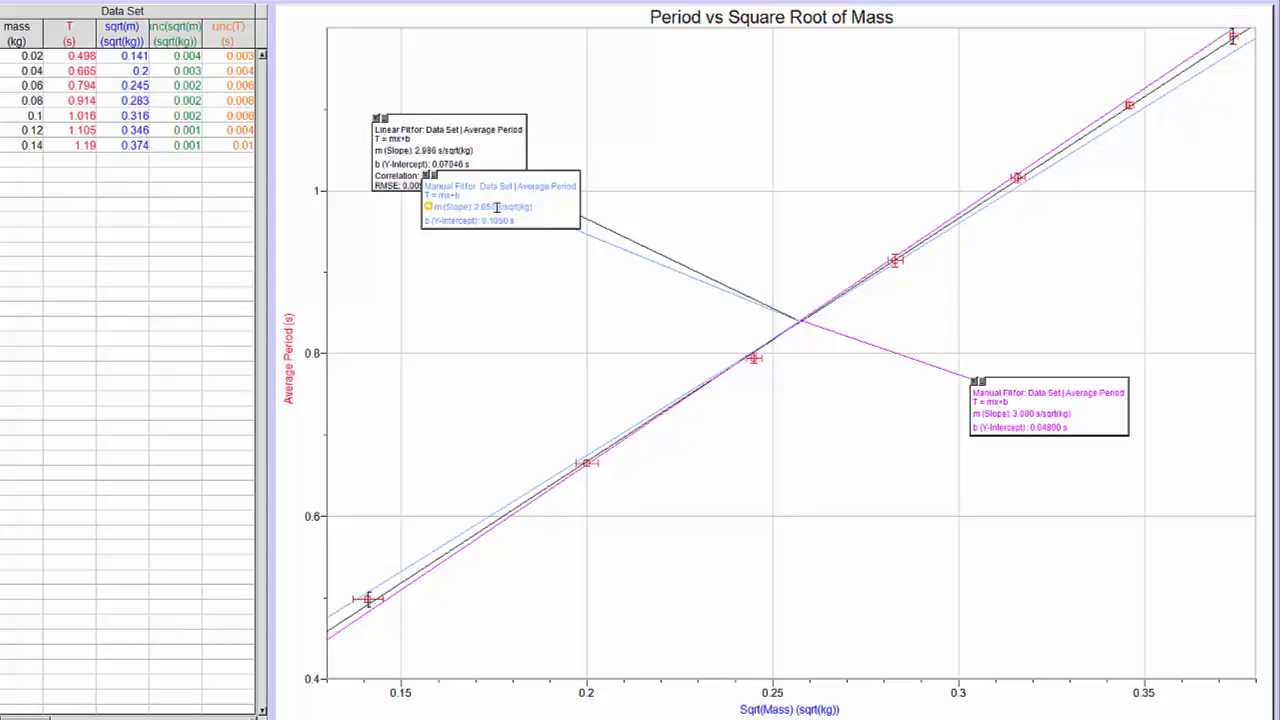
# Try y-intercepts of 0.108 and 0.109 in the azure manual fit's info box.
pyautogui.click(502, 219)
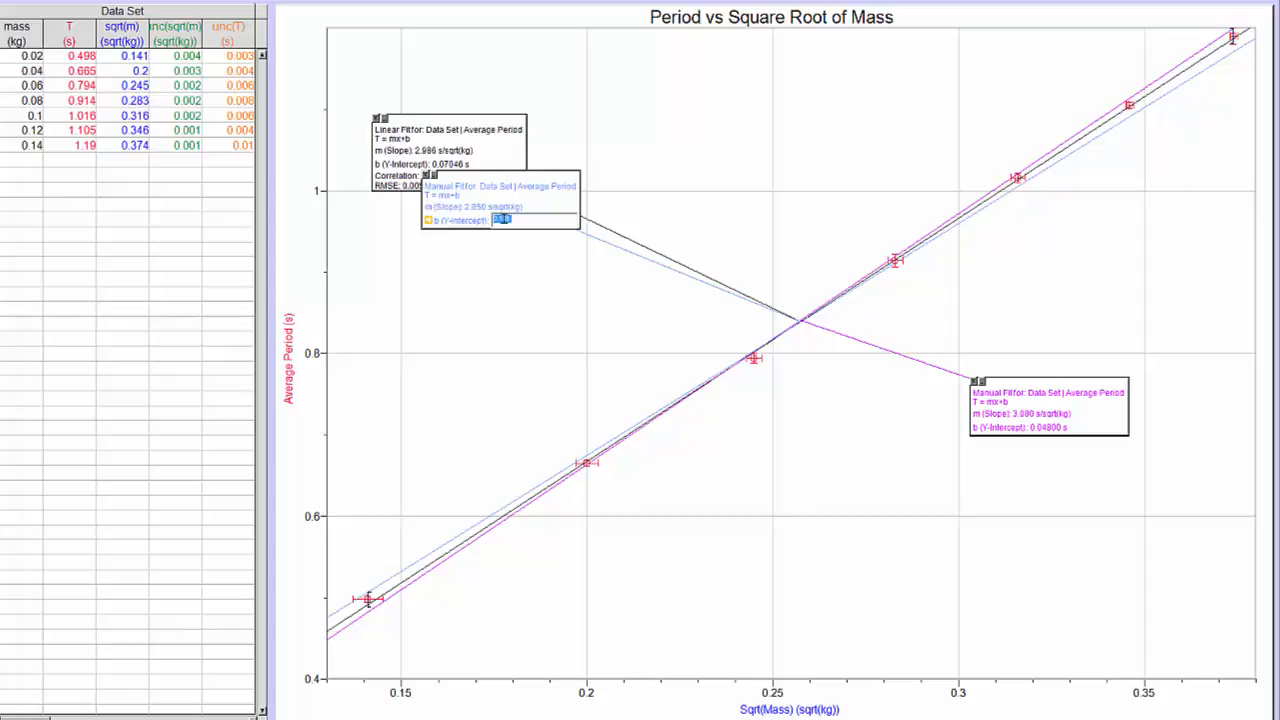
pyautogui.write('0.105')
pyautogui.press('Return')
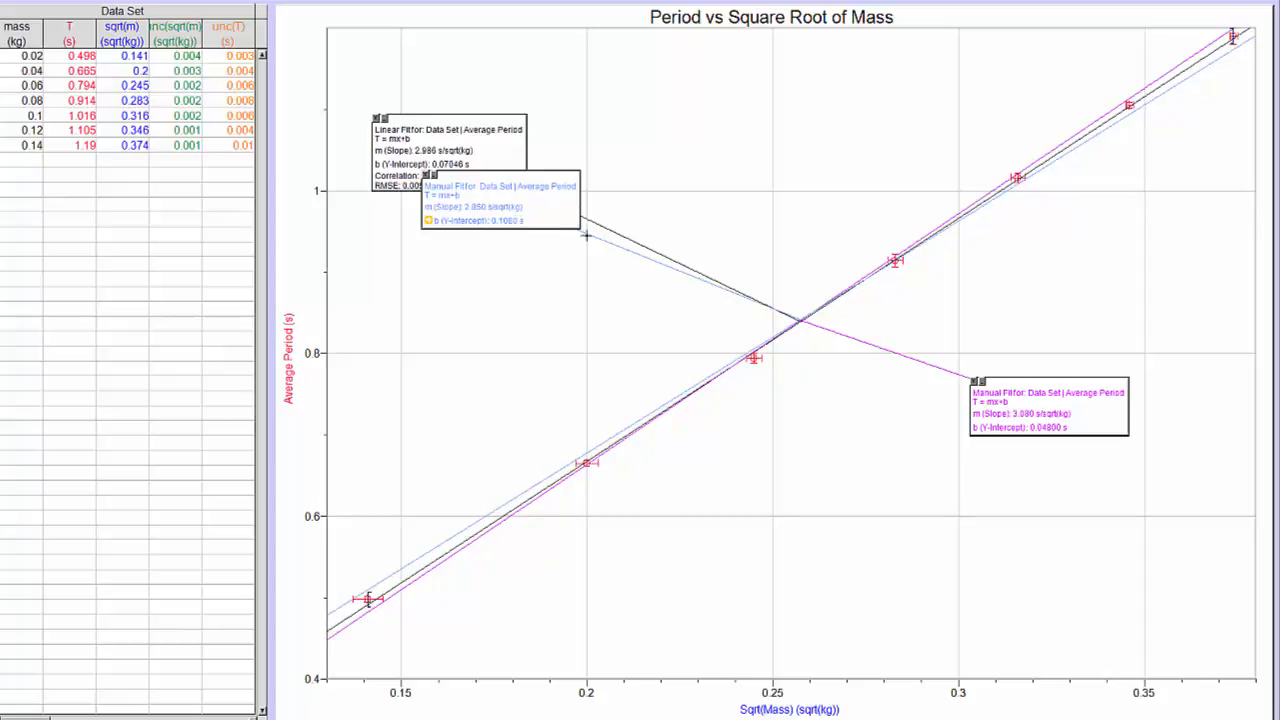
pyautogui.click(517, 221)
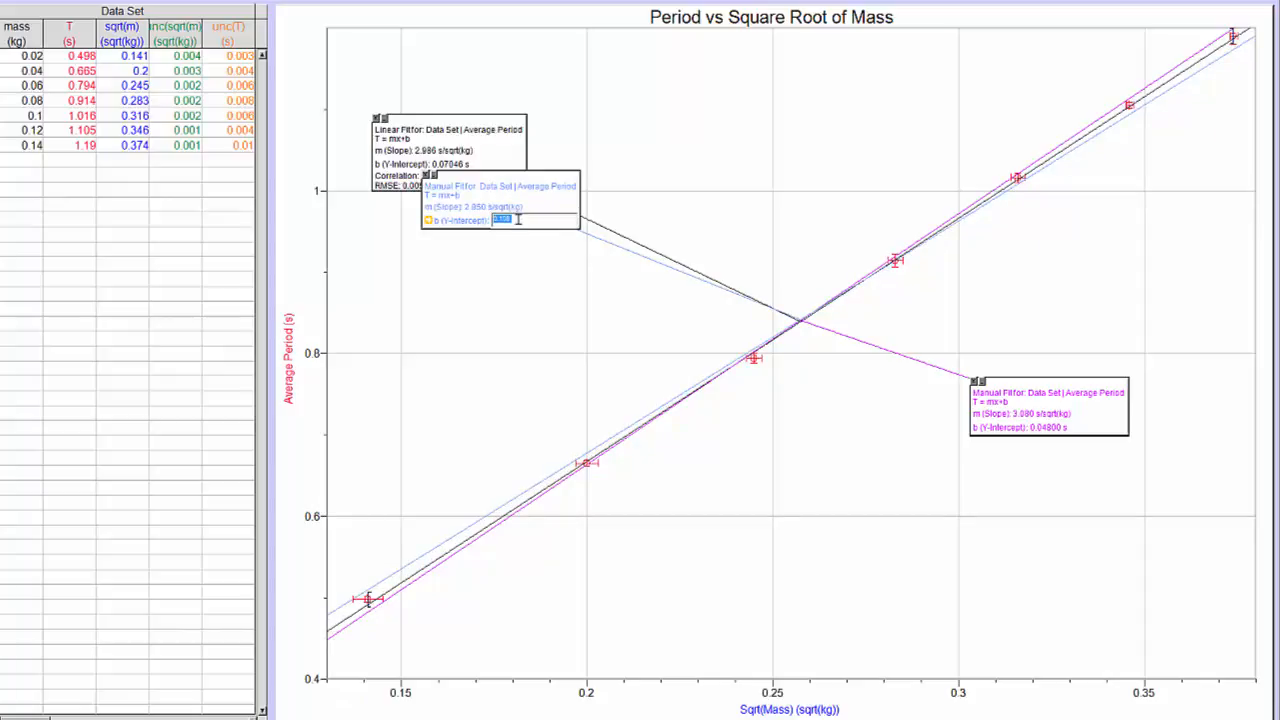
pyautogui.click(518, 219)
pyautogui.press('BackSpace')
pyautogui.write('9')
pyautogui.press('Return')
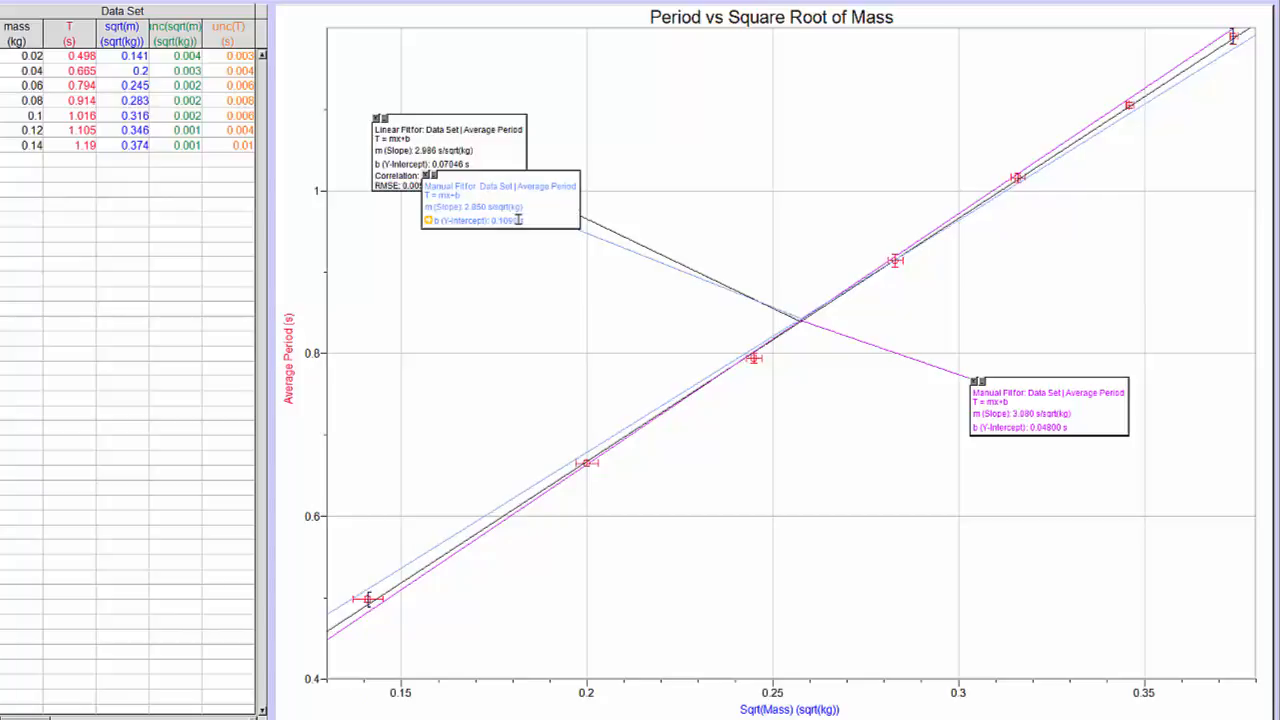
pyautogui.click(512, 220)
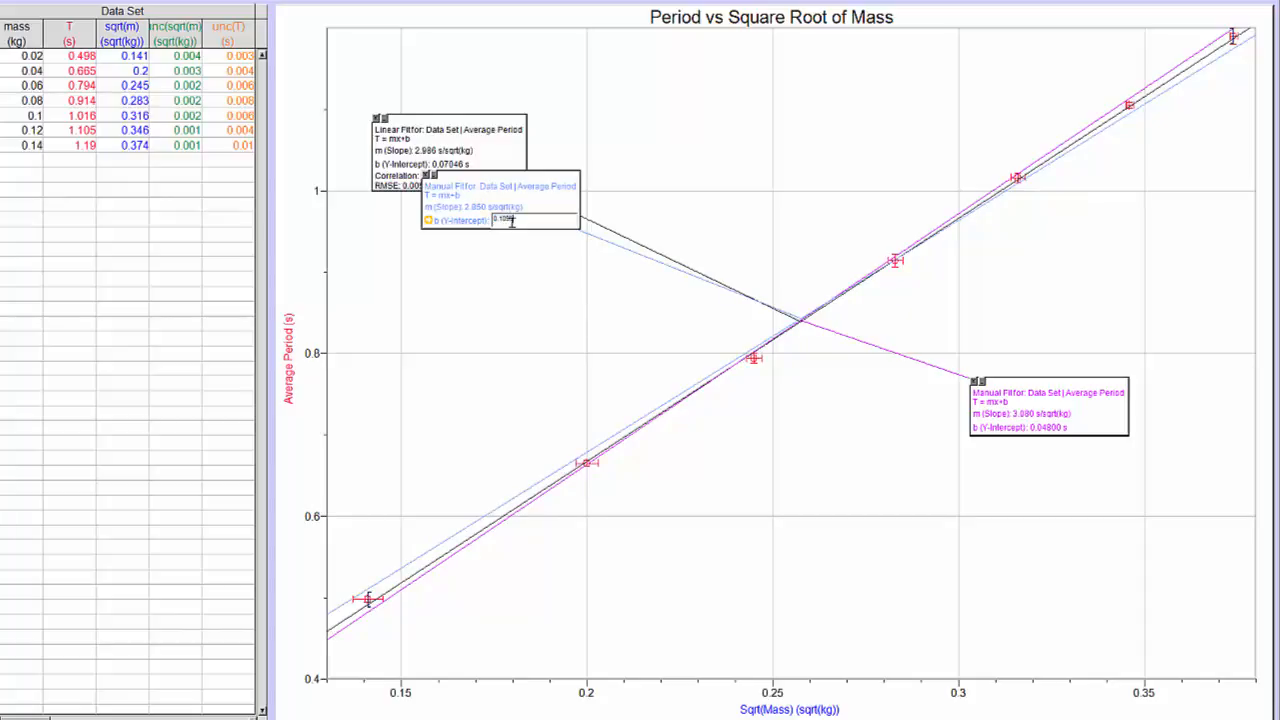
pyautogui.press('Return')
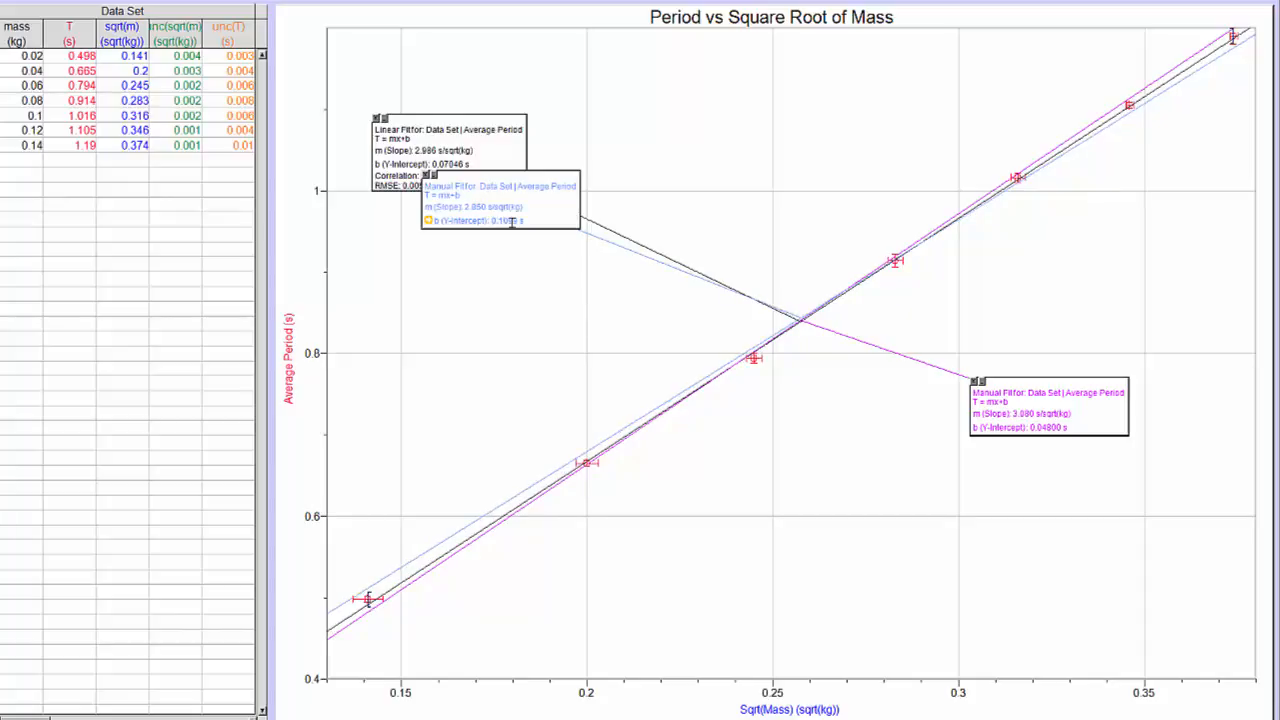
# Raise the azure manual fit's y-intercept to 0.110 and finally to 0.111.
pyautogui.click(512, 220)
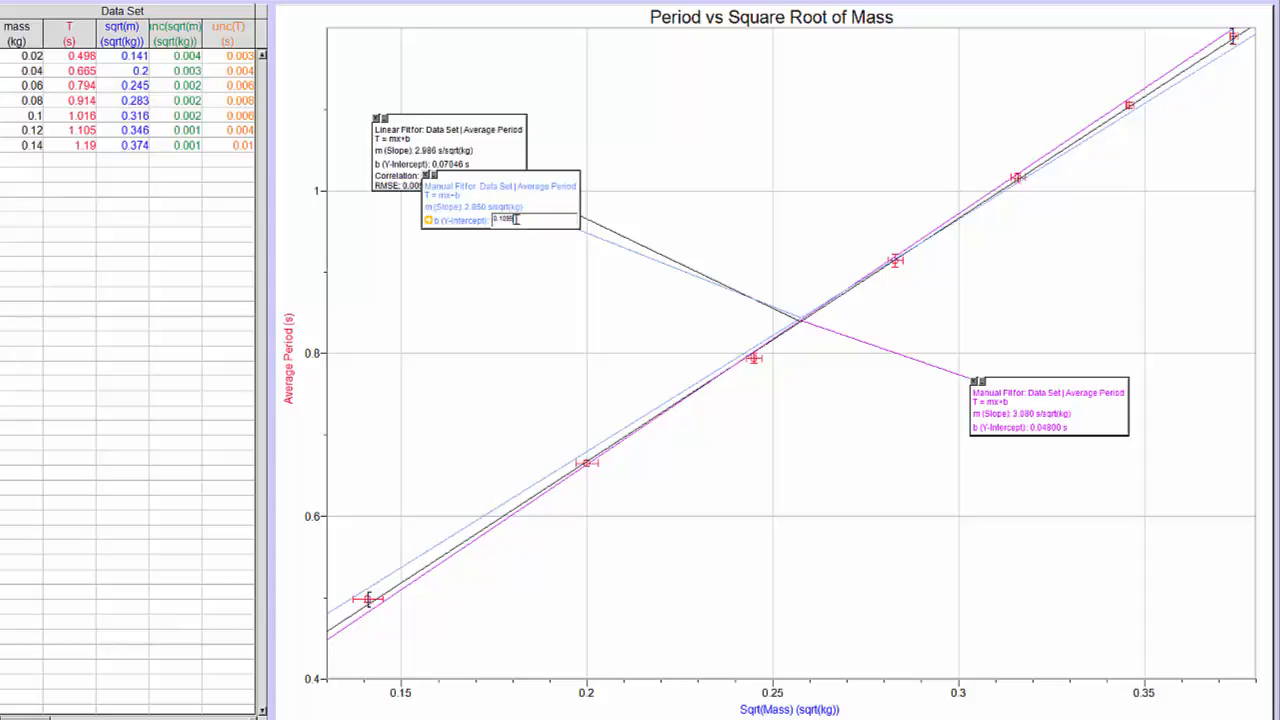
pyautogui.press('BackSpace')
pyautogui.press('BackSpace')
pyautogui.press('BackSpace')
pyautogui.write('110')
pyautogui.press('Return')
pyautogui.click(505, 219)
pyautogui.write('1')
pyautogui.press('Return')
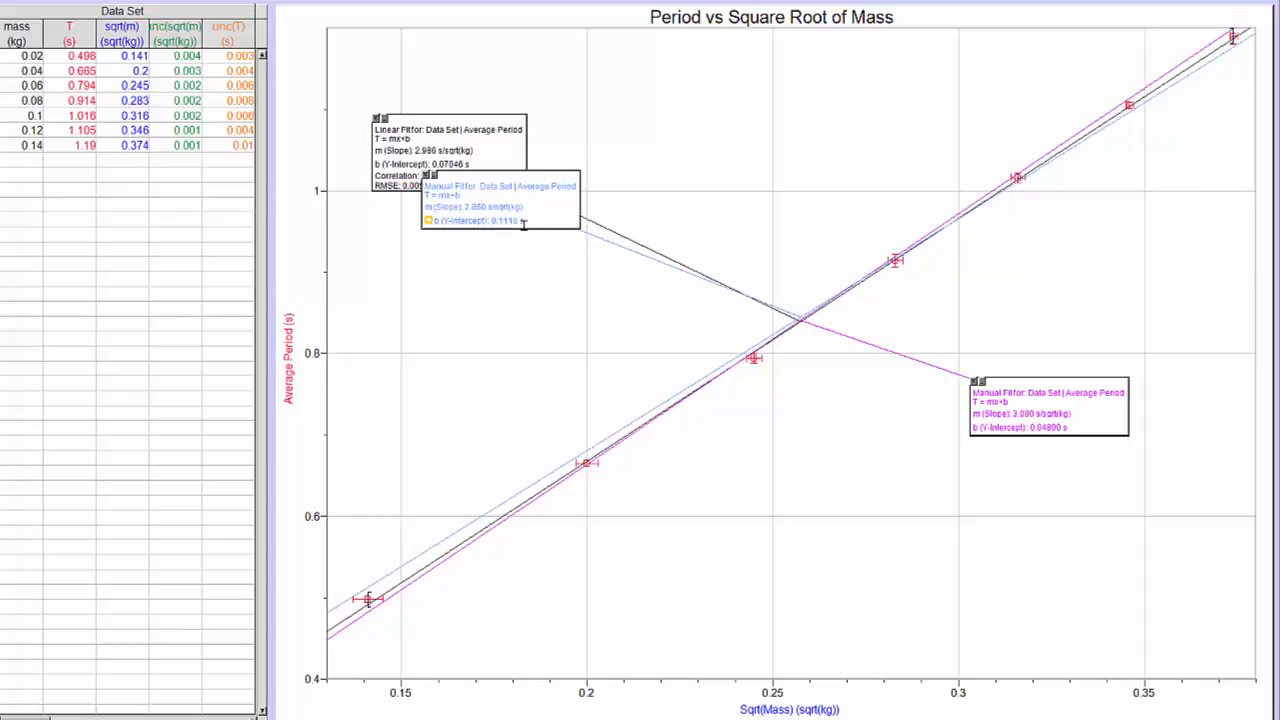
# Move the azure manual fit's info box clear of the linear fit's box into the empty area above the middle of the lines.
pyautogui.click(907, 460)
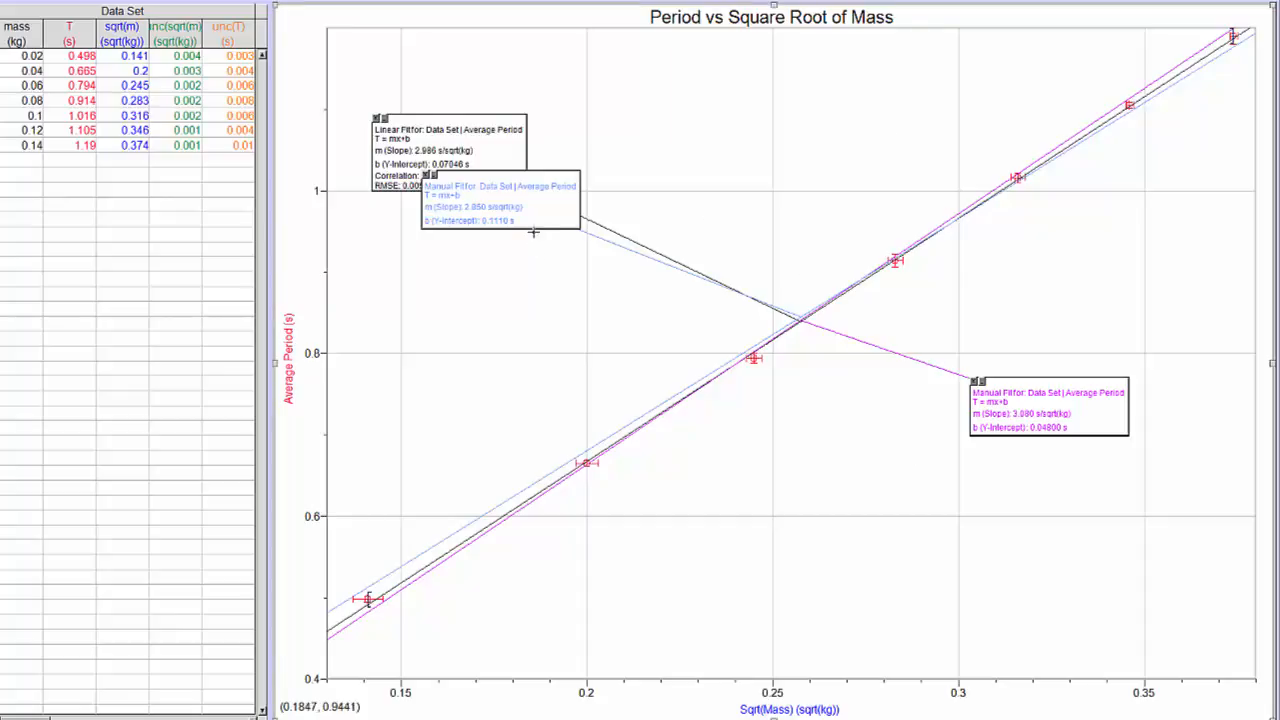
pyautogui.moveTo(537, 228)
pyautogui.mouseDown()
pyautogui.moveTo(537, 348)
pyautogui.moveTo(691, 177)
pyautogui.moveTo(830, 163)
pyautogui.mouseUp()
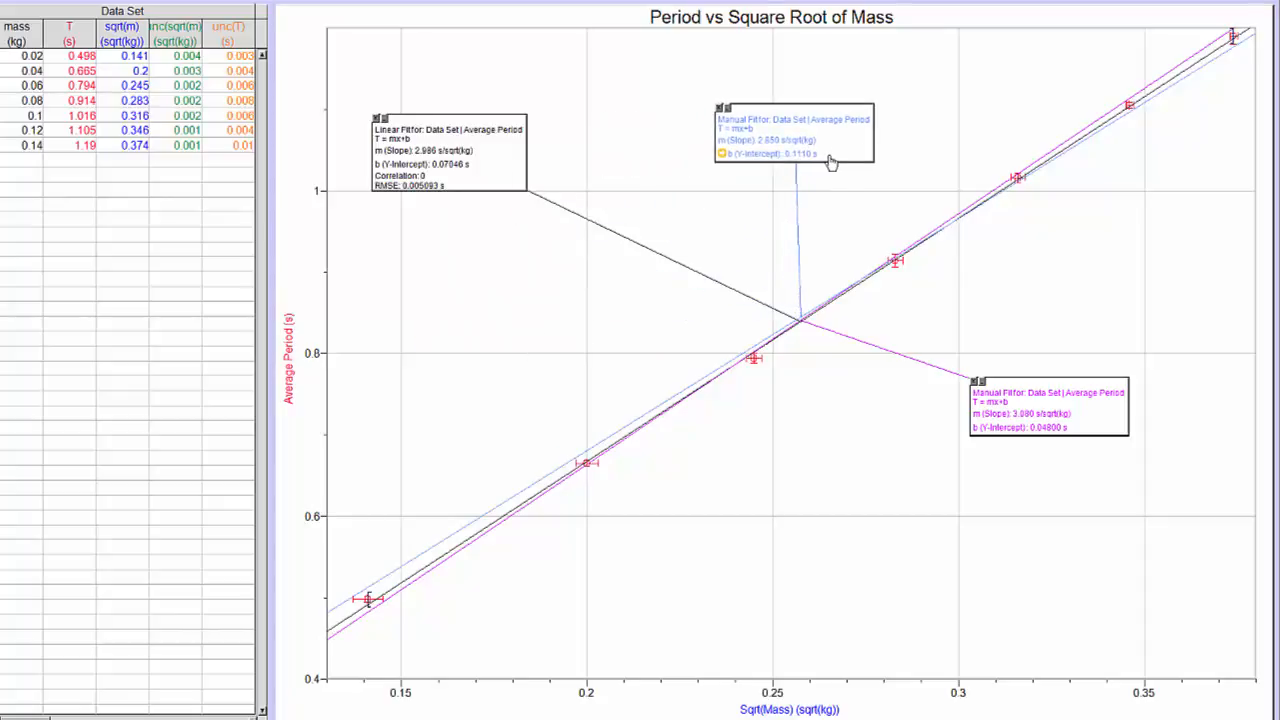